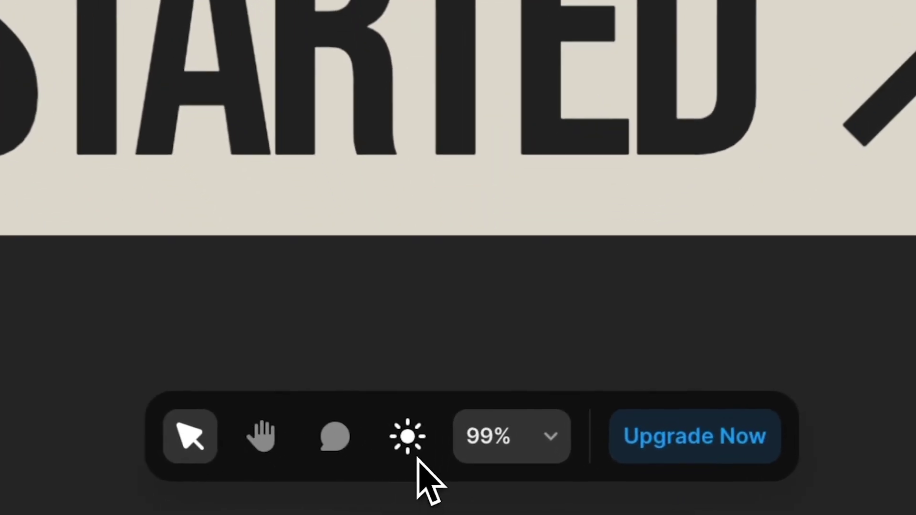
Flip the editor theme to light and back, ending in dark for the Master Light / Dark Mode (copy) project
left_click(435, 491)
left_click(409, 446)
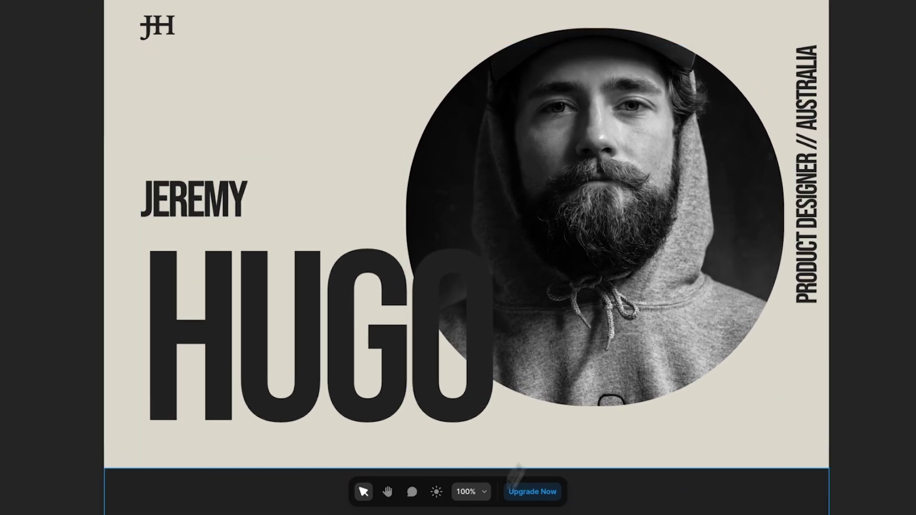
left_click(436, 492)
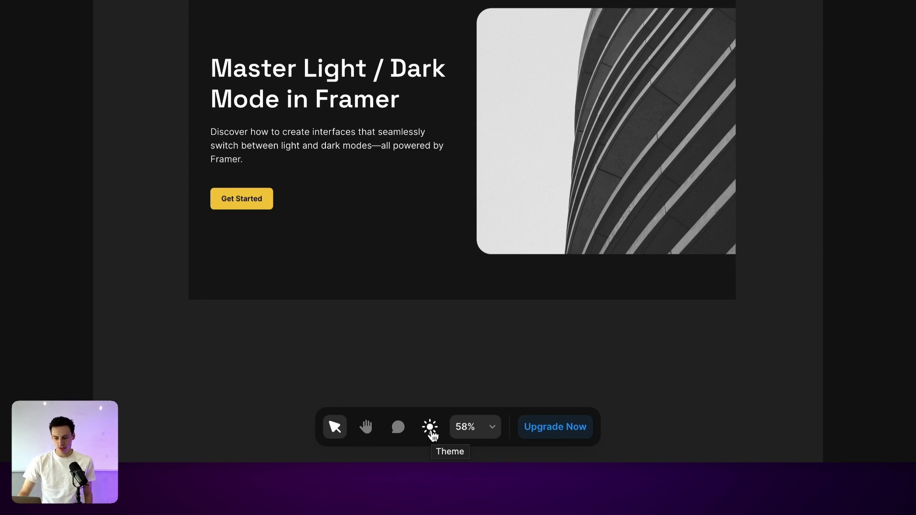
left_click(430, 427)
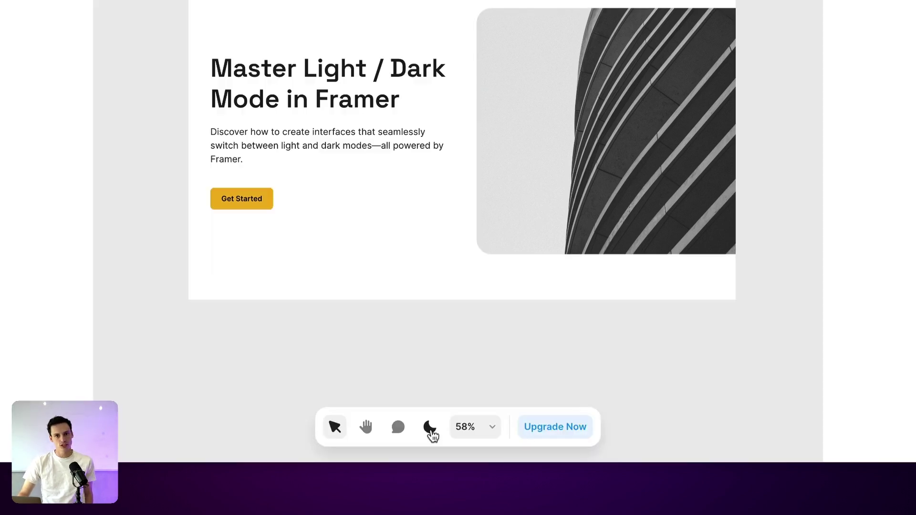
left_click(430, 427)
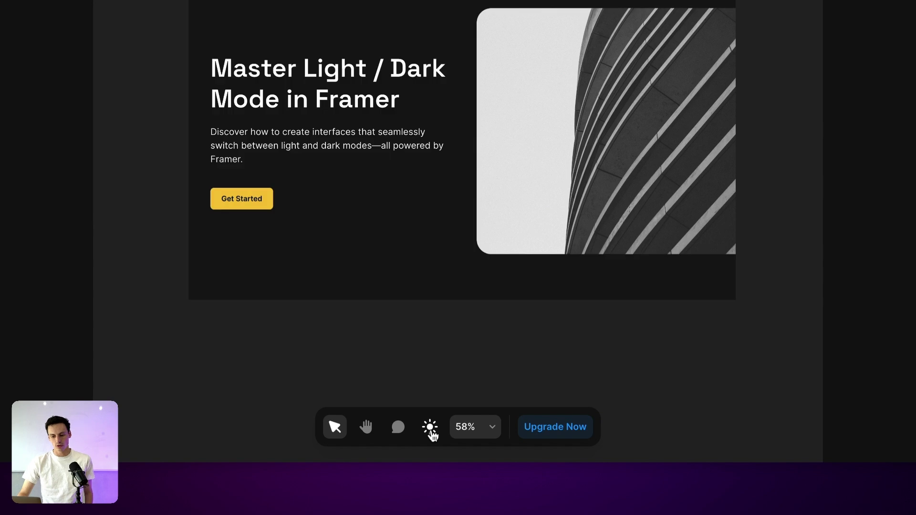
left_click(430, 427)
left_click(430, 427)
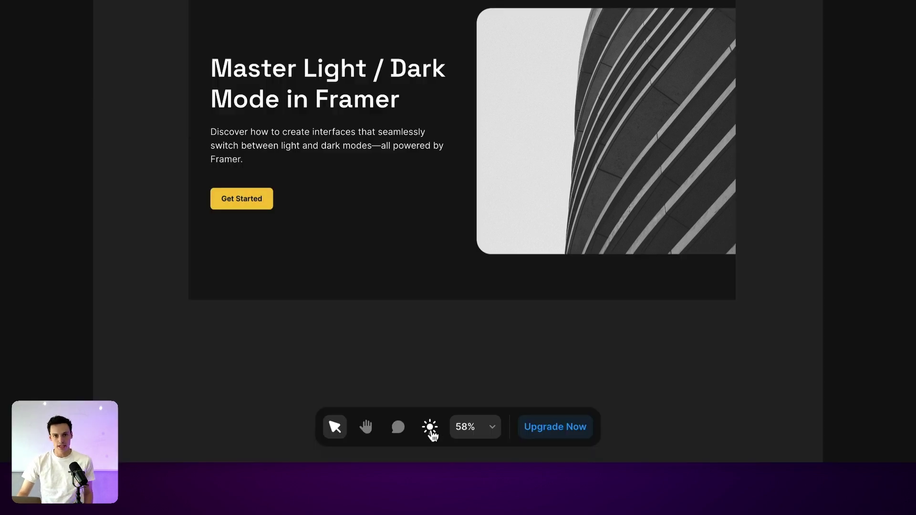
left_click(431, 427)
Switch to the Untitled Jeremy Hugo project and preview its page at full size
left_click(430, 427)
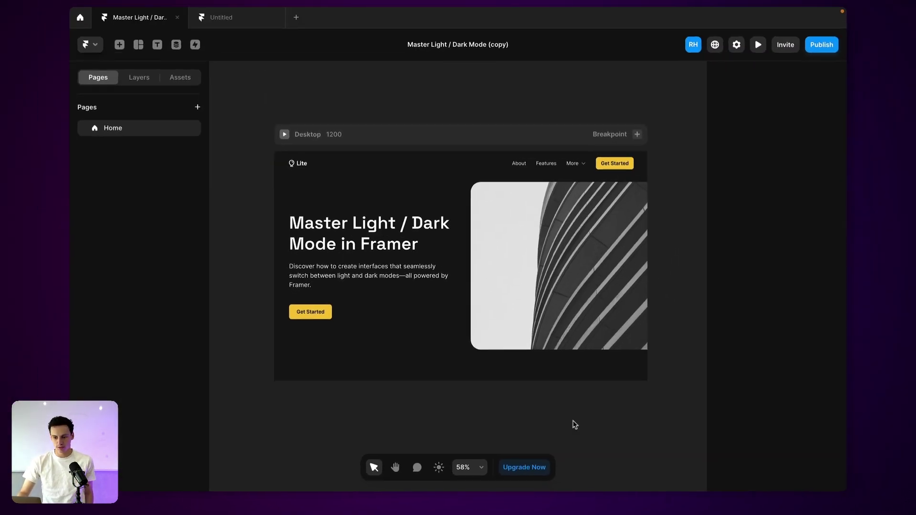
left_click(224, 32)
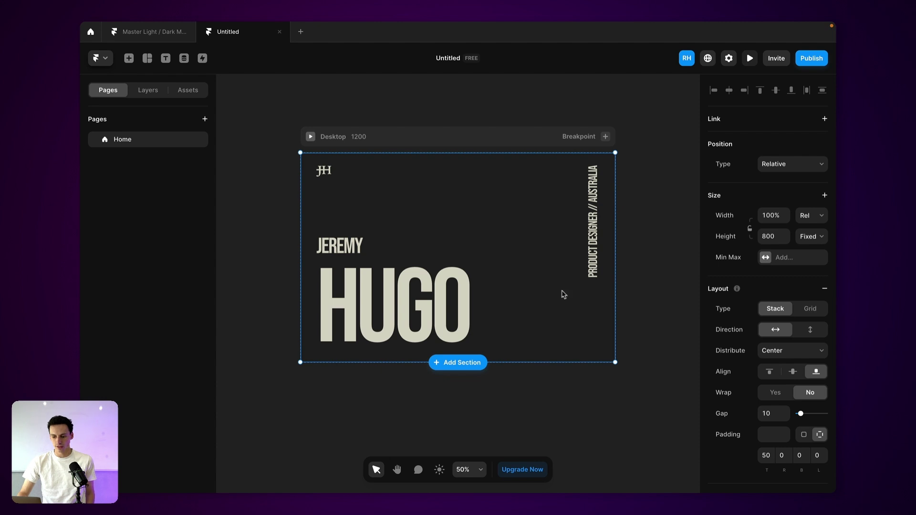
left_click(502, 254)
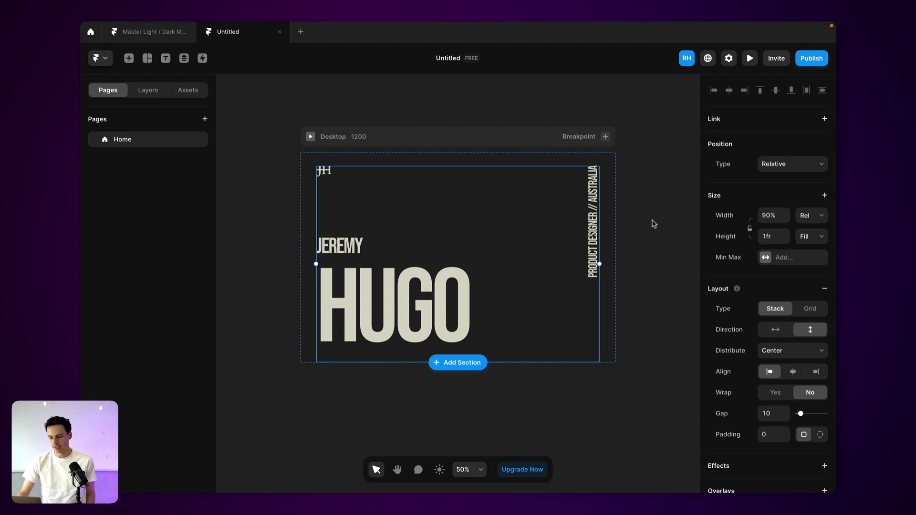
left_click(654, 224)
left_click(749, 57)
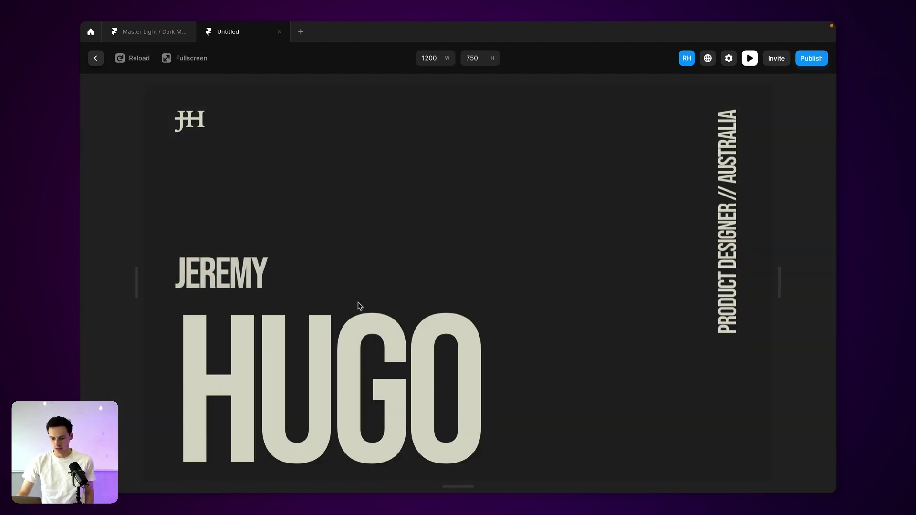
key("Escape")
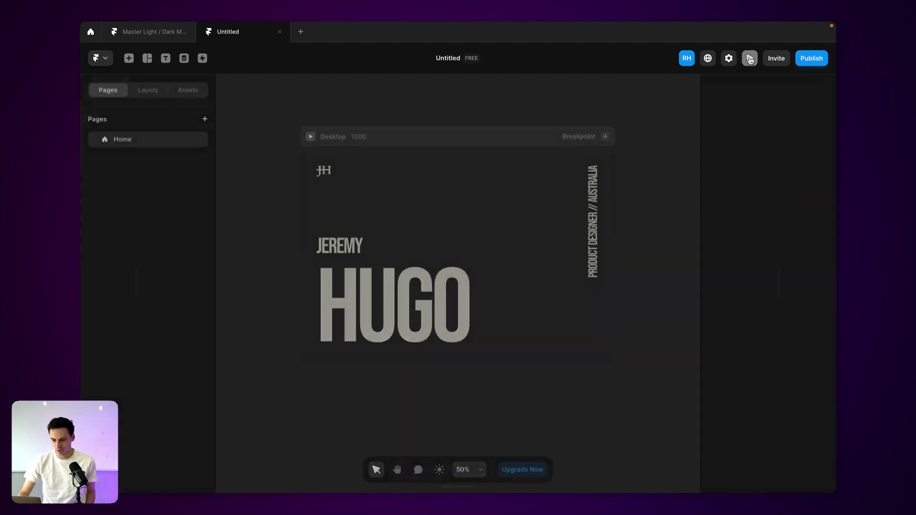
Expand the Desktop and Stack layers to reach the JEREMY and HUGO text layers
left_click(148, 90)
left_click(95, 155)
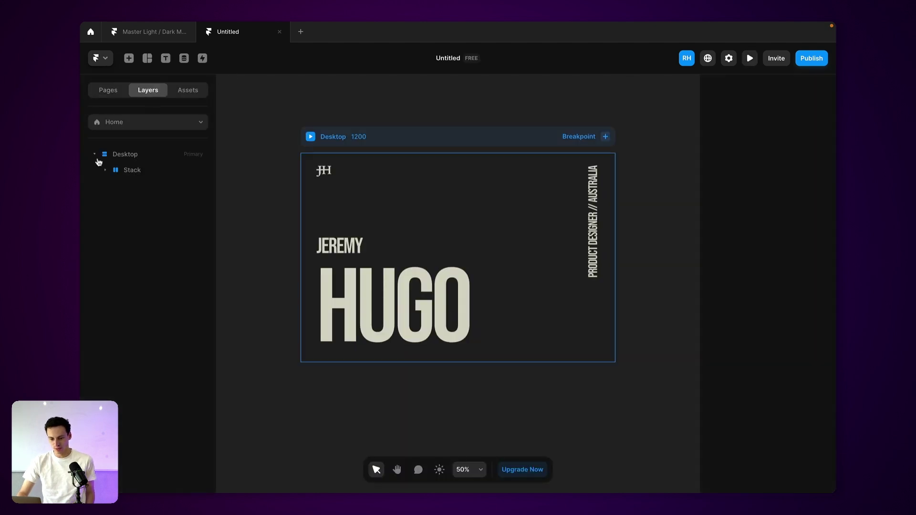
left_click(105, 170)
left_click(476, 218)
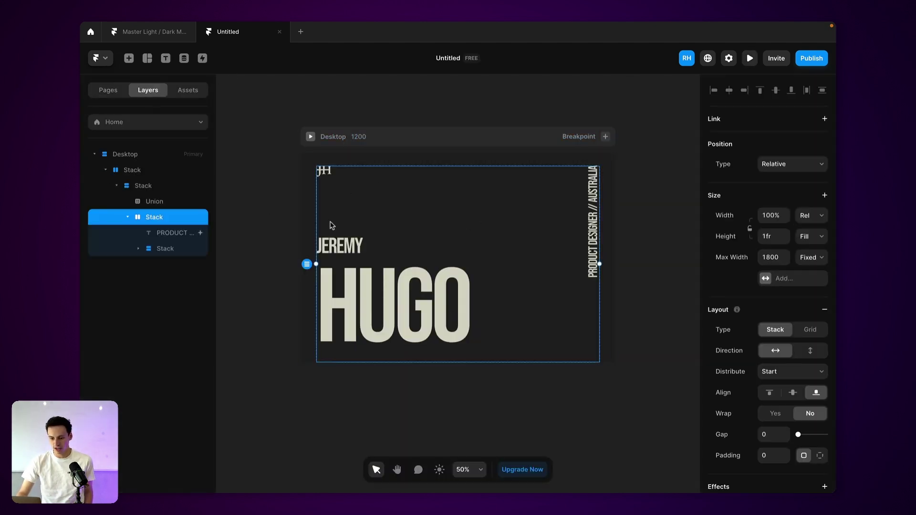
left_click(397, 303)
left_click(312, 236)
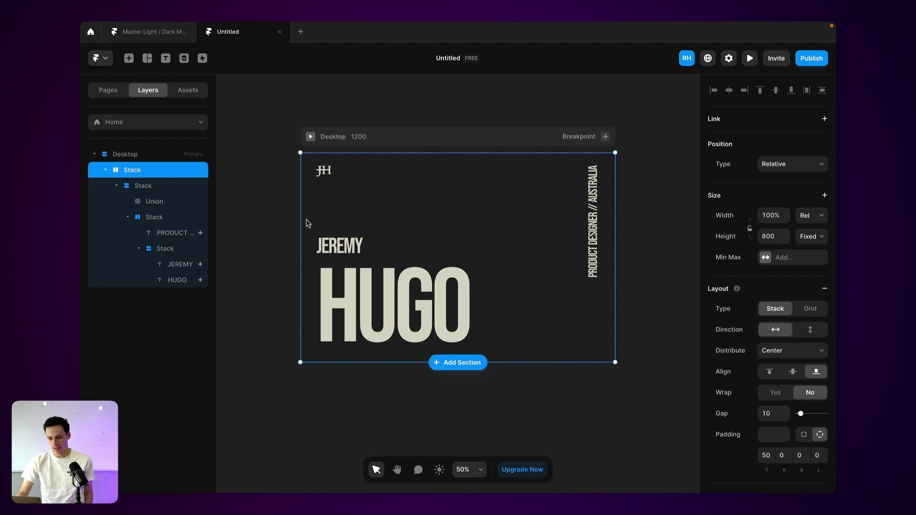
Check the JEREMY text colour (#DAD7CA) after toggling the editor theme
left_click(439, 471)
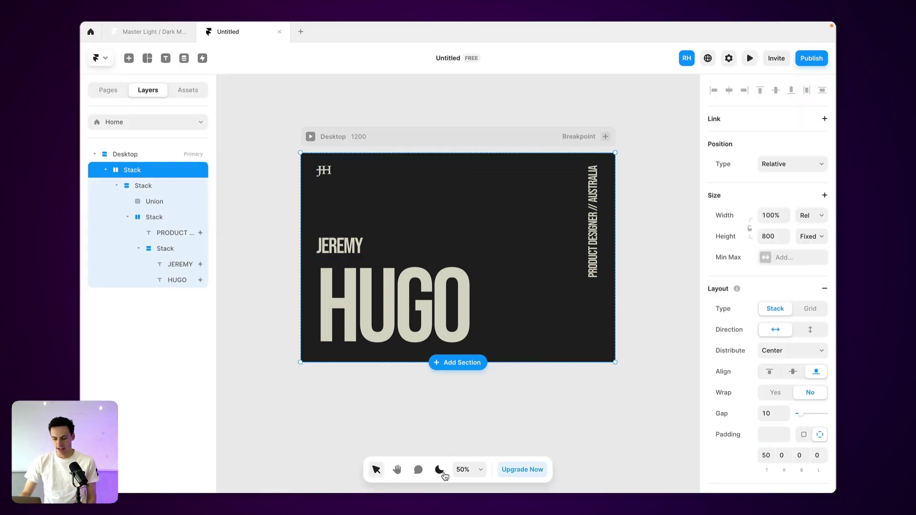
left_click(443, 474)
left_click(404, 244)
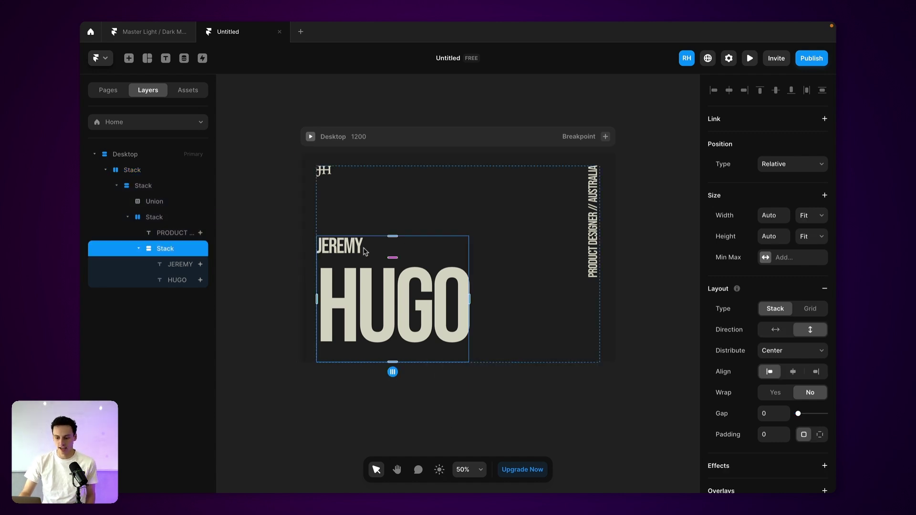
left_click(339, 247)
scroll(786, 352, "down", 7)
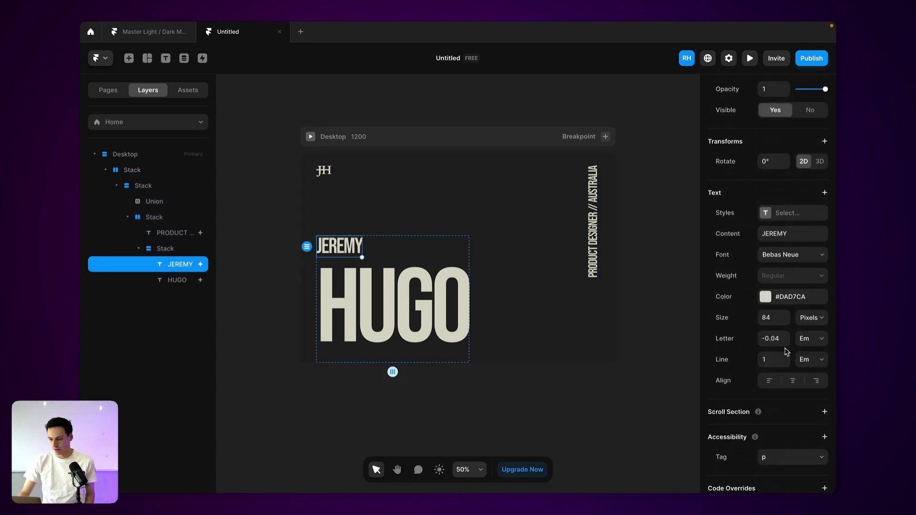
left_click(769, 304)
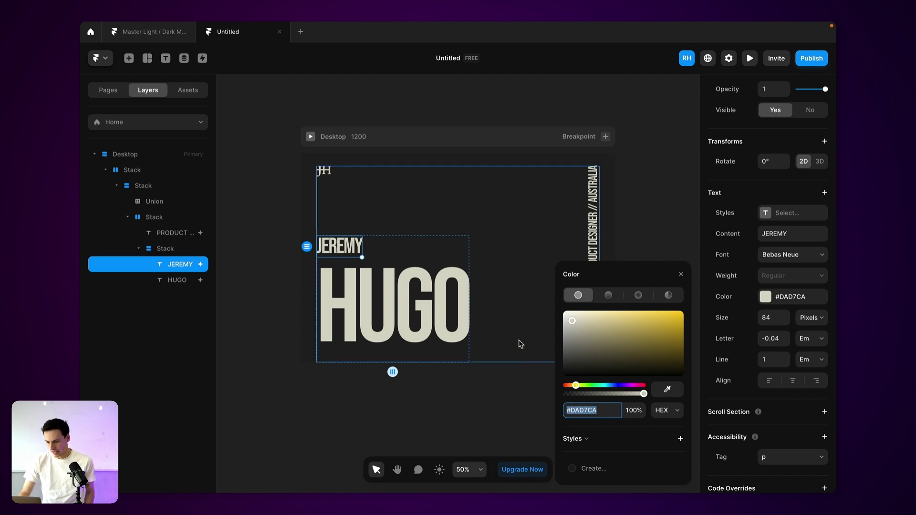
Select the outer hero Stack and bring up its #212121 Fill settings
left_click(303, 213)
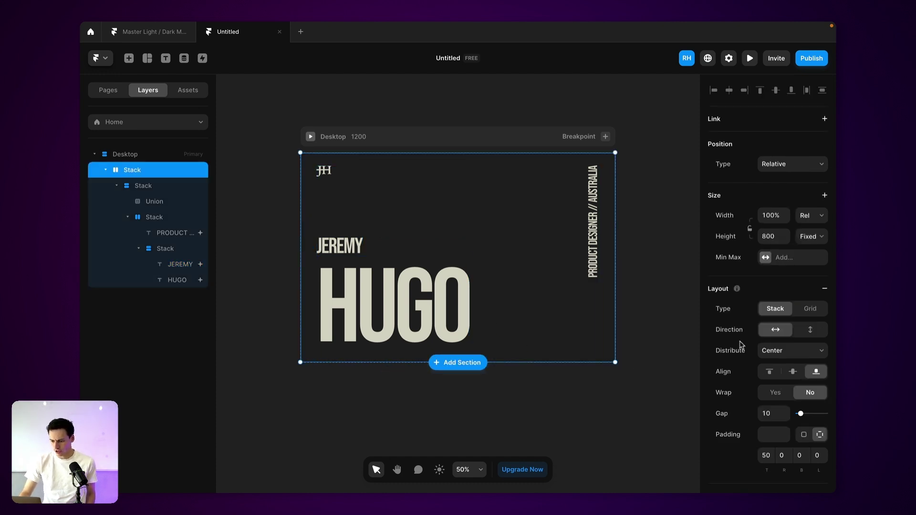
scroll(770, 347, "down", 4)
scroll(769, 347, "down", 2)
left_click(766, 394)
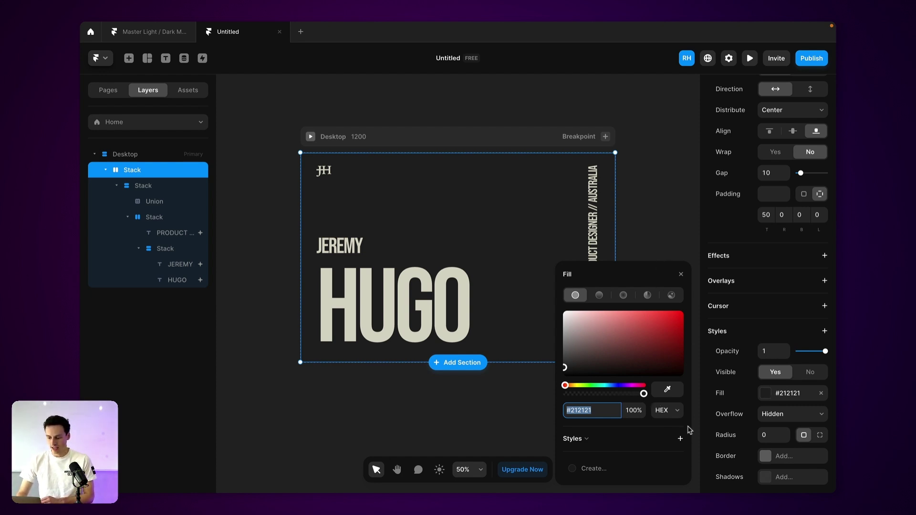
Create a 'Dark Grey' colour style from the #212121 fill, checking its light and dark variants
left_click(680, 439)
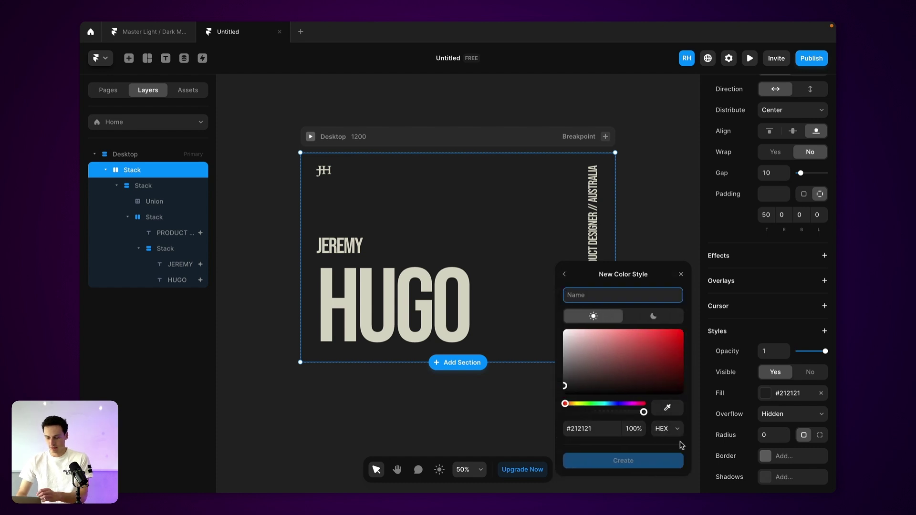
type("Dark Grey")
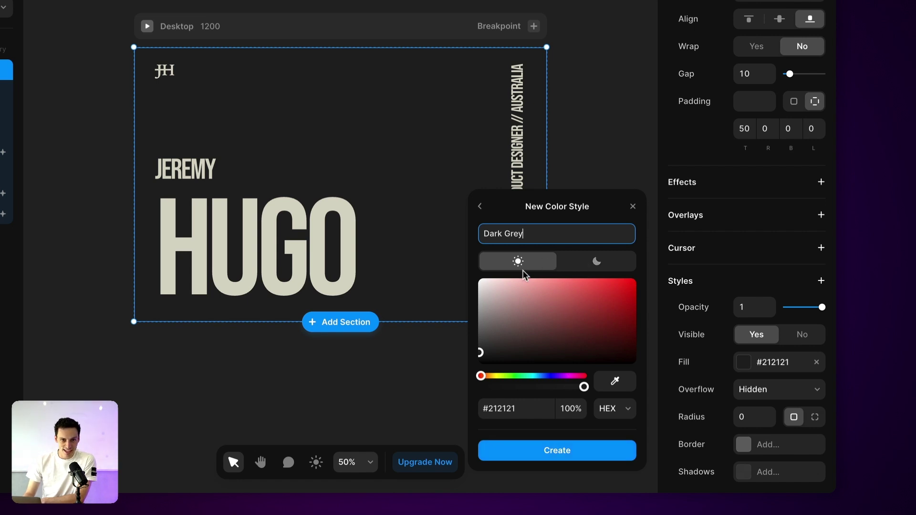
left_click(590, 261)
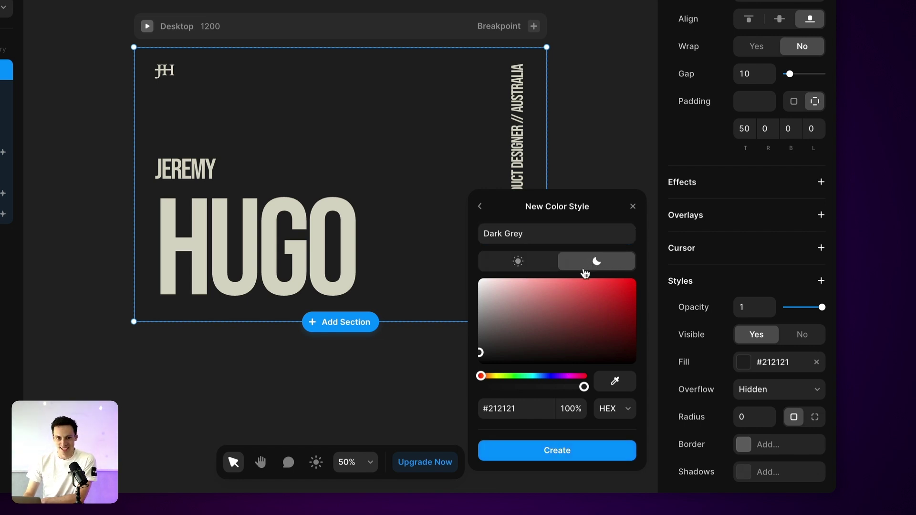
left_click(536, 261)
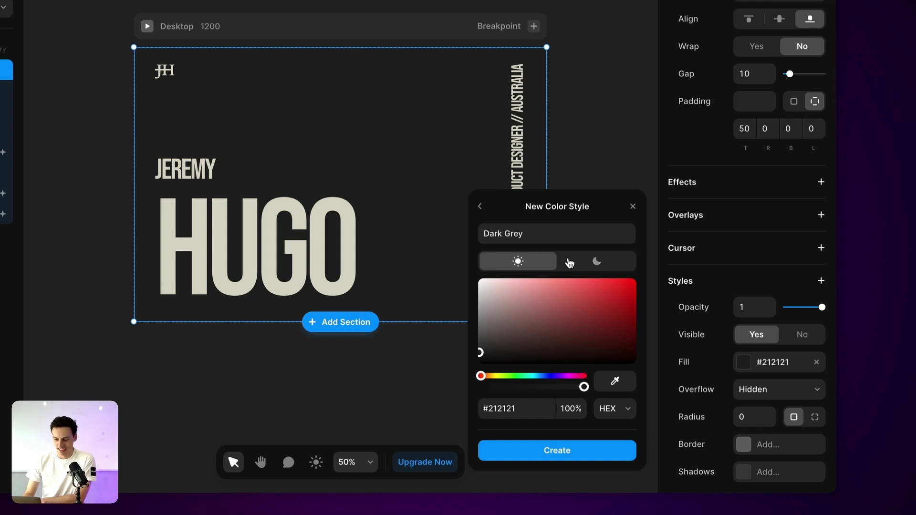
left_click(597, 261)
left_click(508, 267)
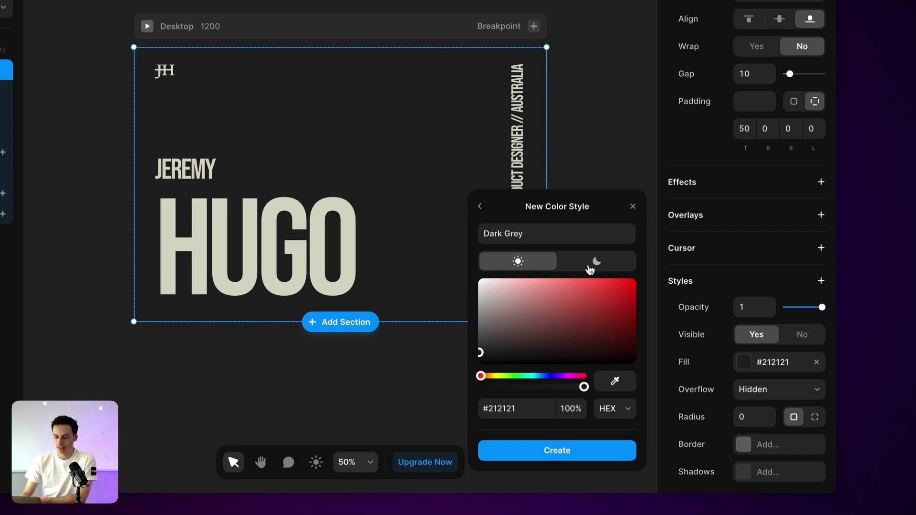
left_click(586, 269)
left_click(520, 264)
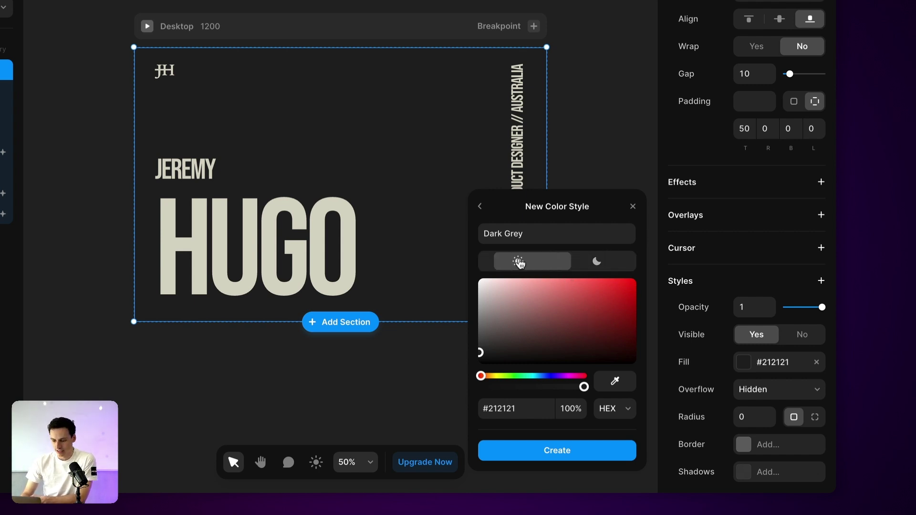
left_click(572, 270)
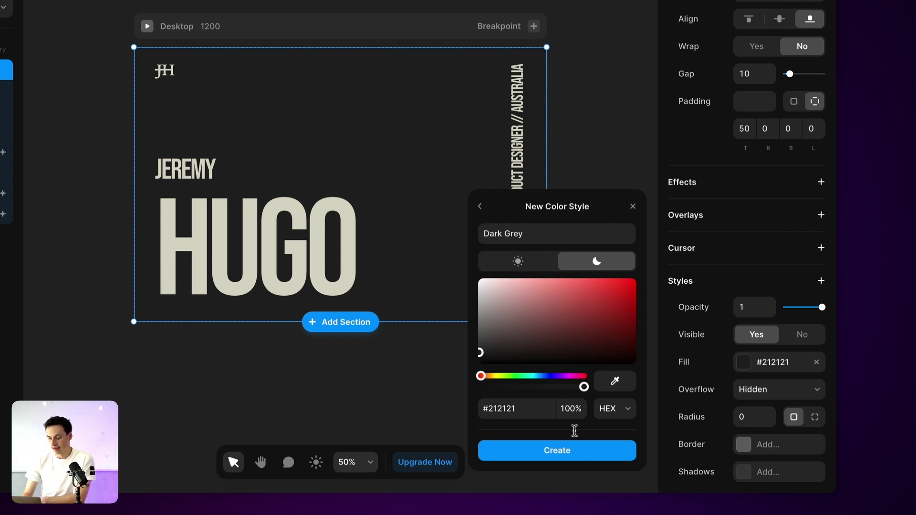
left_click(564, 451)
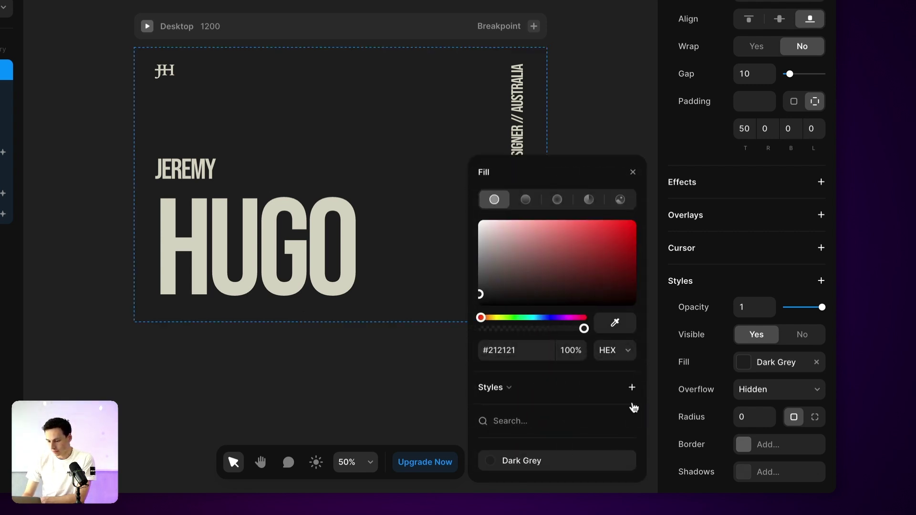
Discard a trial red light colour and create the Dark Grey style anew from the fill
left_click(624, 460)
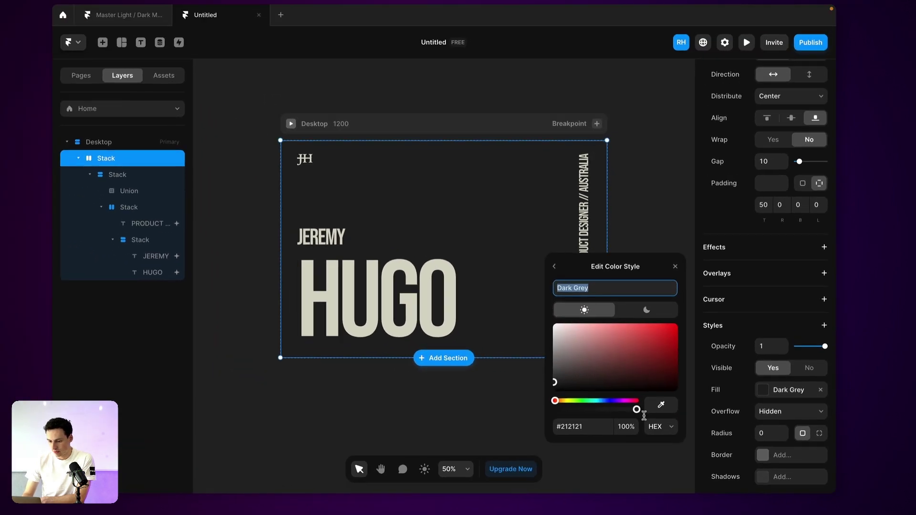
left_click(584, 317)
left_click_drag(643, 359, 643, 356)
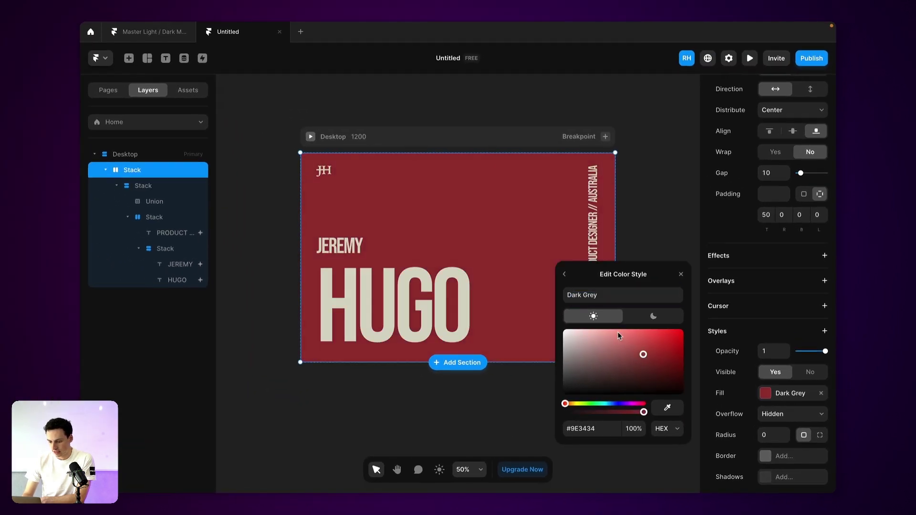
left_click(565, 274)
left_click(669, 411)
type("Dark Grey")
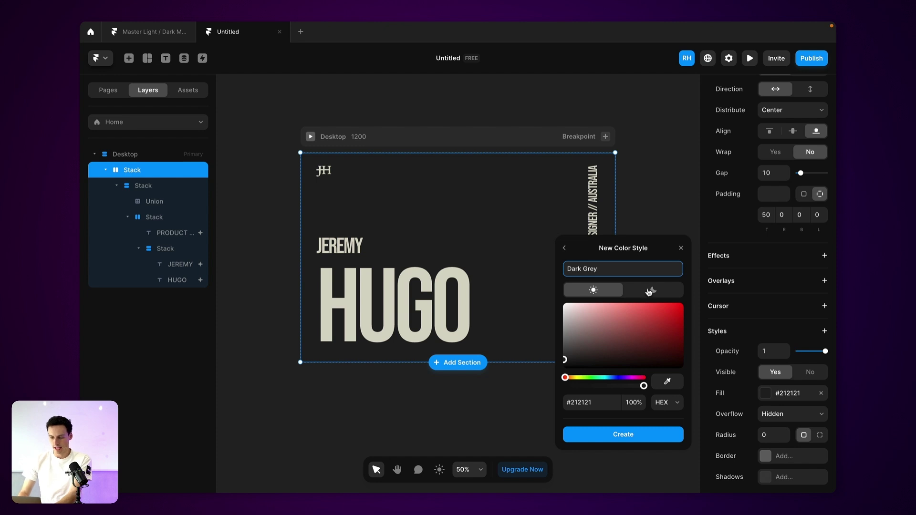
left_click(649, 292)
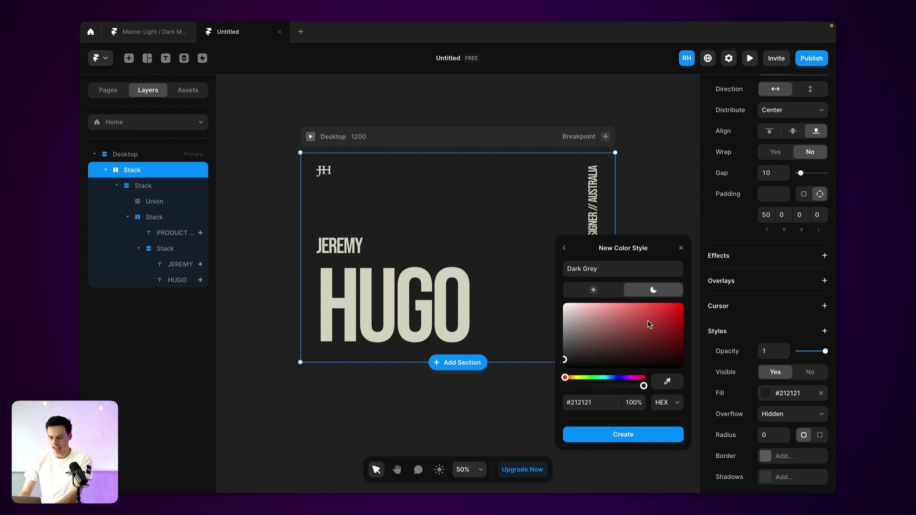
left_click(622, 435)
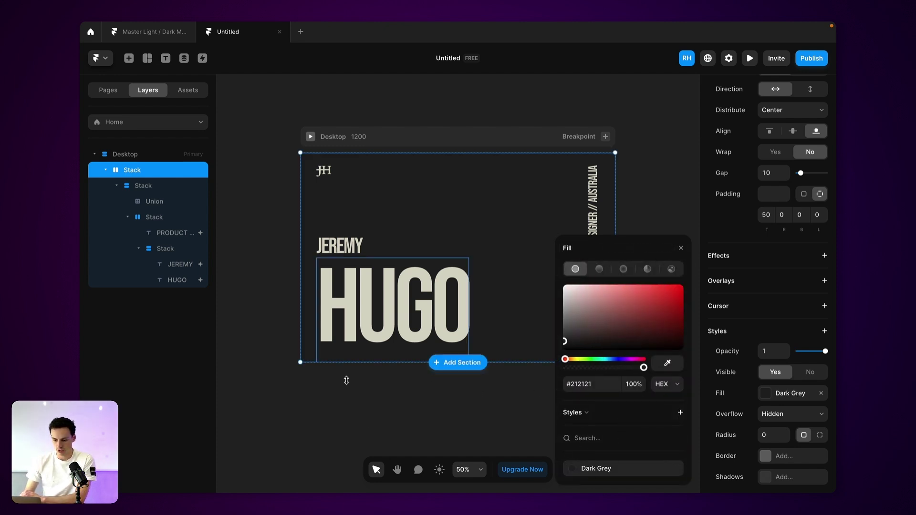
mouse_move(657, 491)
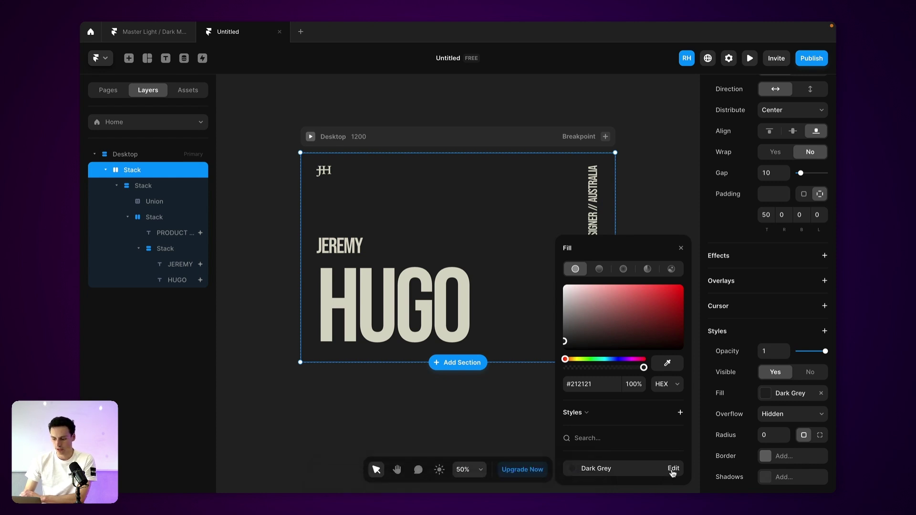
Eyedrop HUGO's beige #DBD7CA as the Dark Grey light-mode colour
left_click(672, 471)
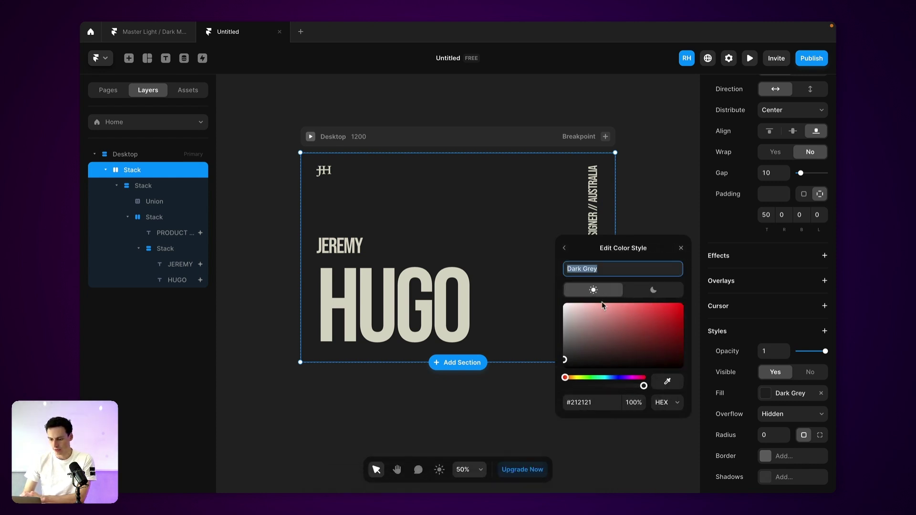
left_click(667, 381)
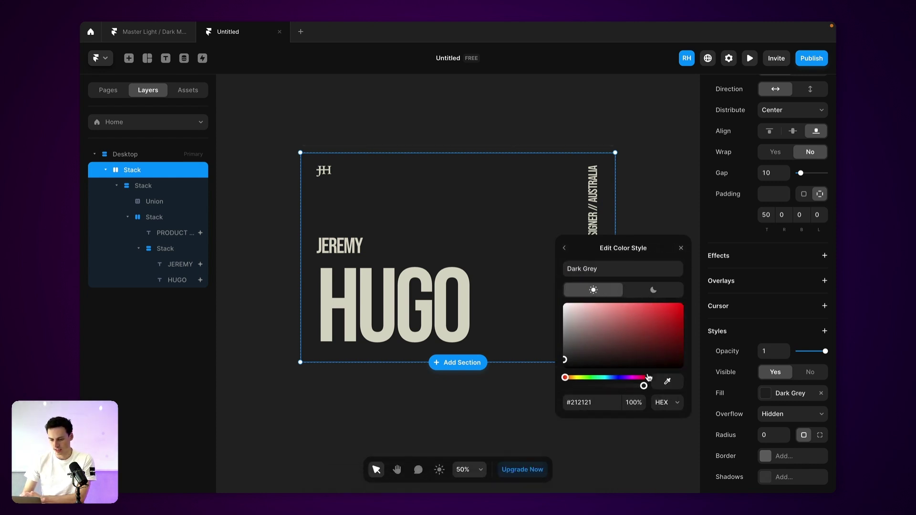
left_click(442, 316)
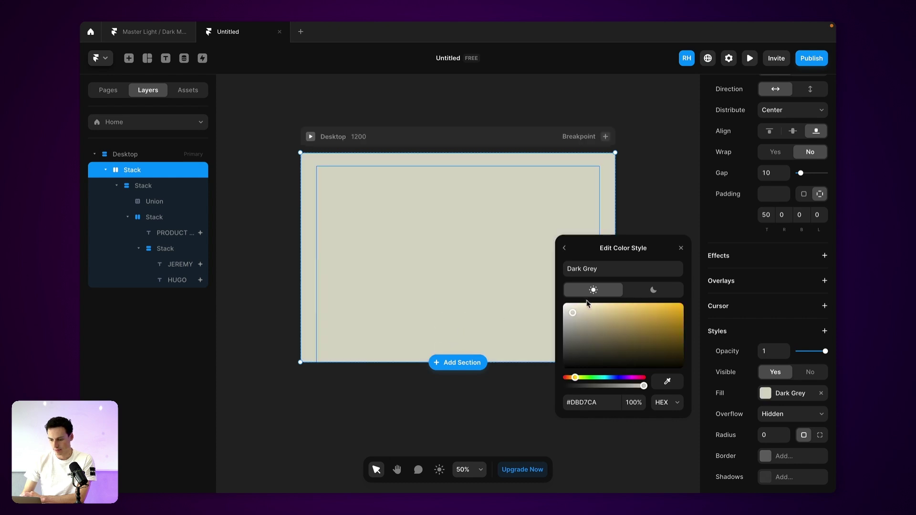
left_click(564, 248)
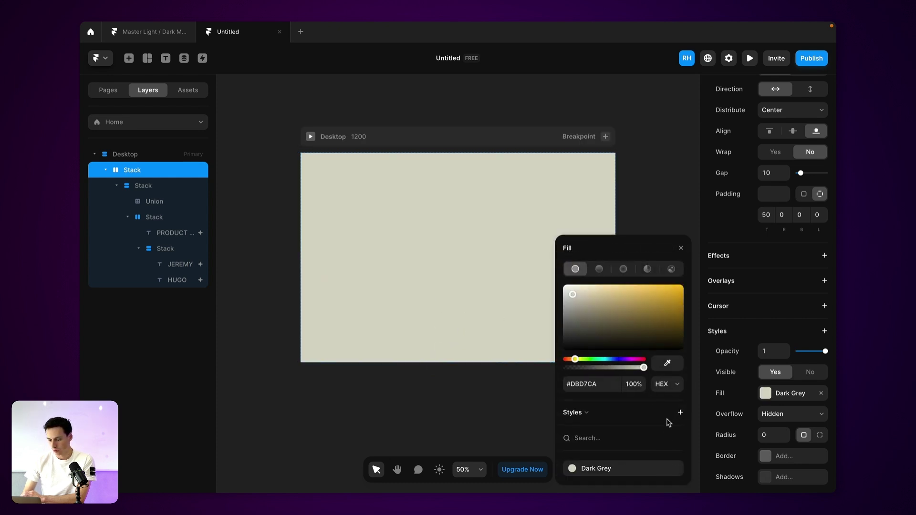
Set the Dark Grey dark-mode colour to #212121, verify the light colour, and close the Fill panel
left_click(672, 469)
left_click(653, 291)
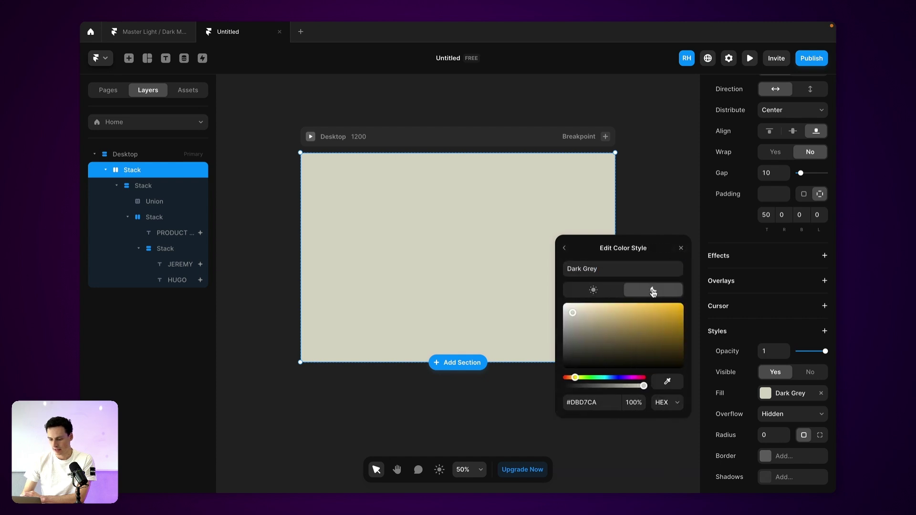
left_click(598, 403)
left_click_drag(576, 345, 560, 362)
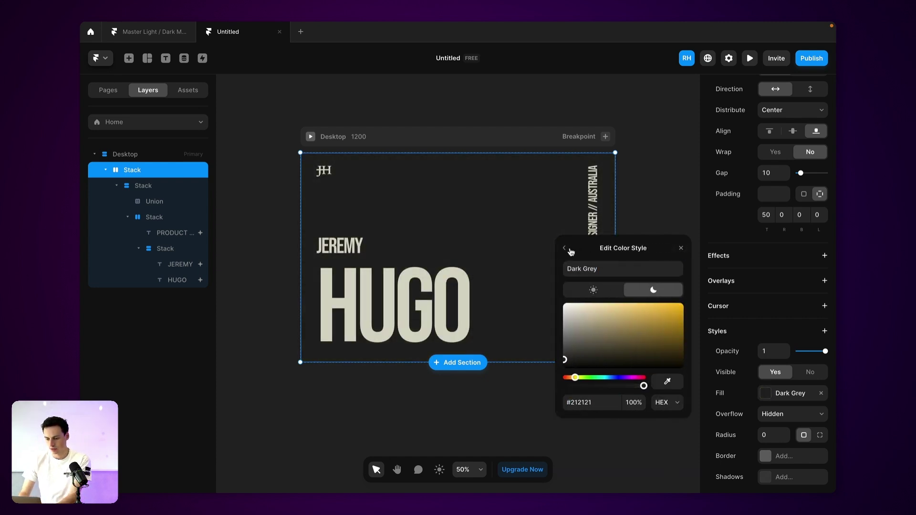
left_click(564, 248)
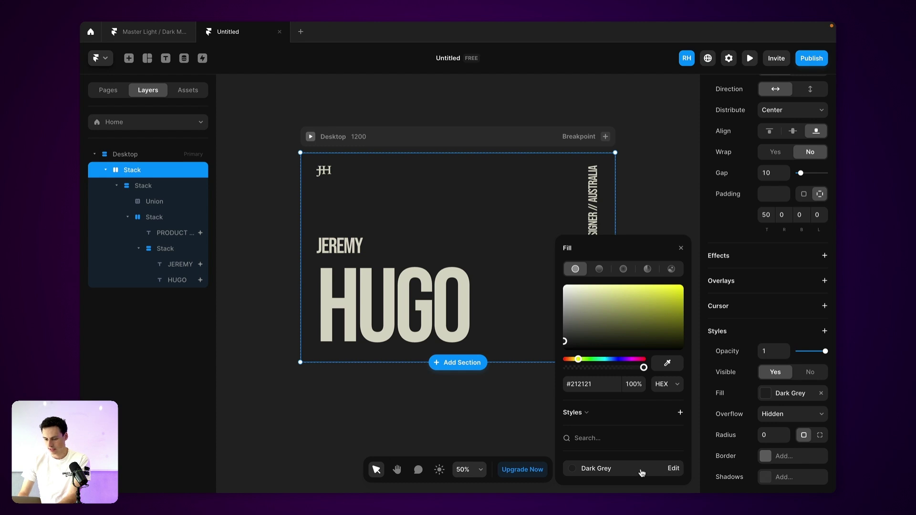
left_click(672, 468)
left_click(591, 292)
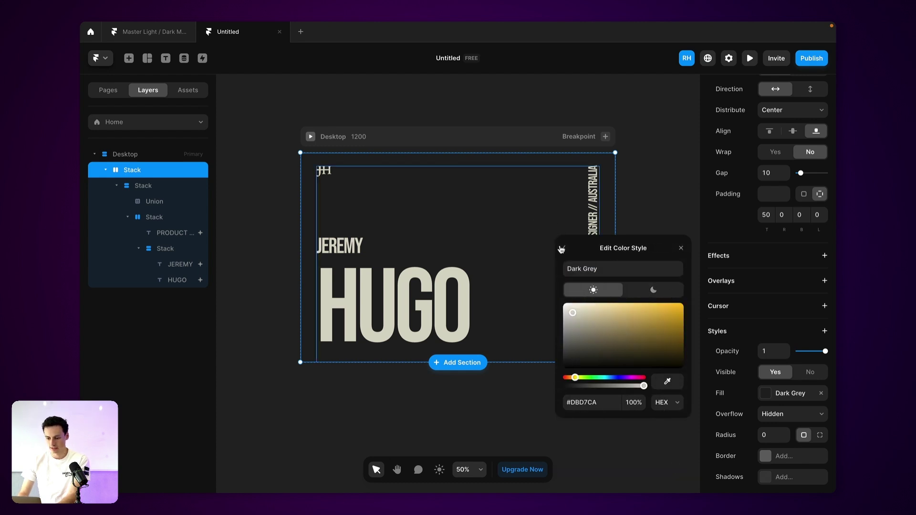
left_click(561, 247)
left_click(680, 210)
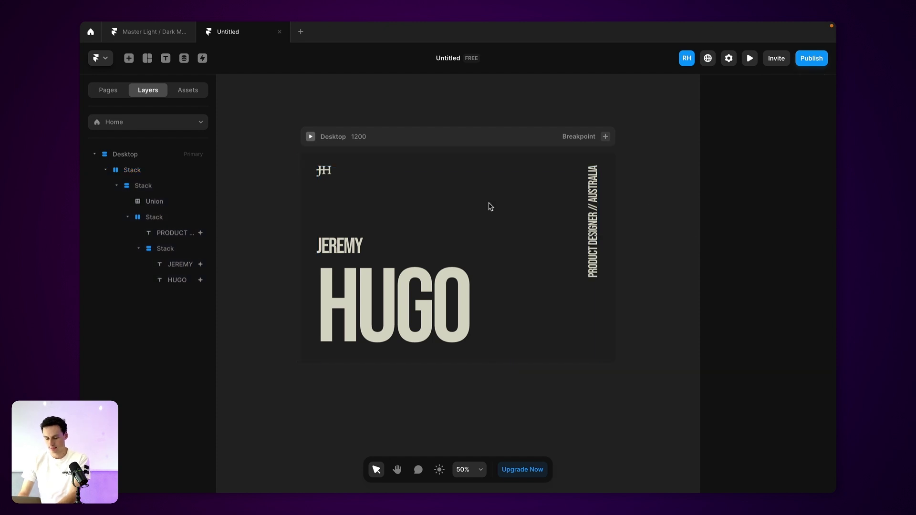
Create a 'Light Grey' colour style from the JEREMY text colour and apply it
left_click(339, 245)
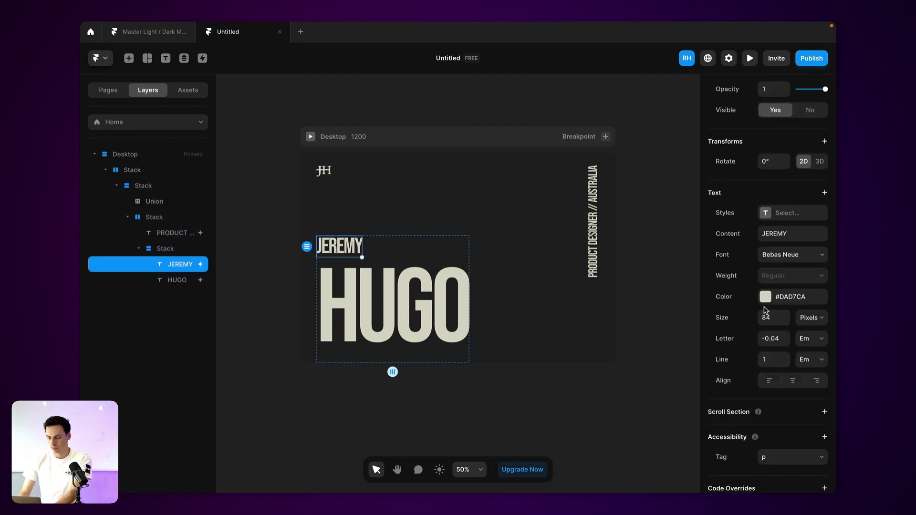
left_click(766, 304)
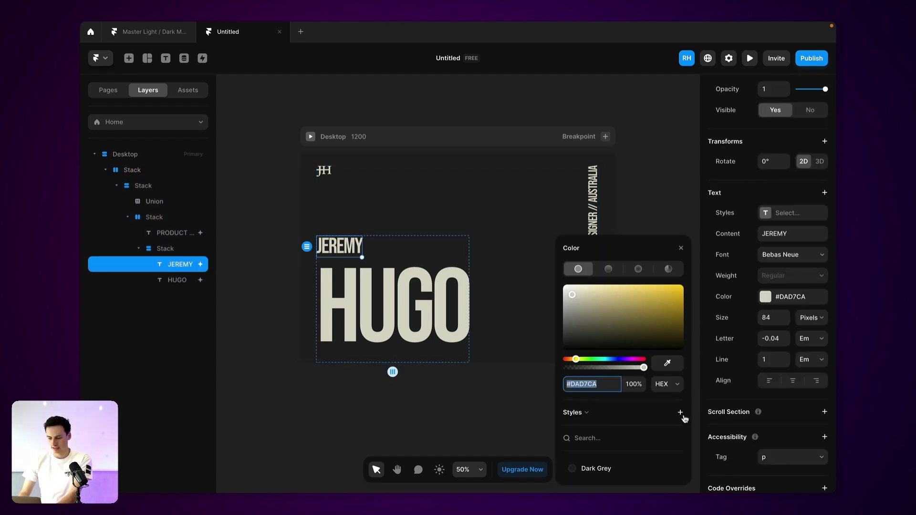
left_click(681, 413)
type("Light Grey")
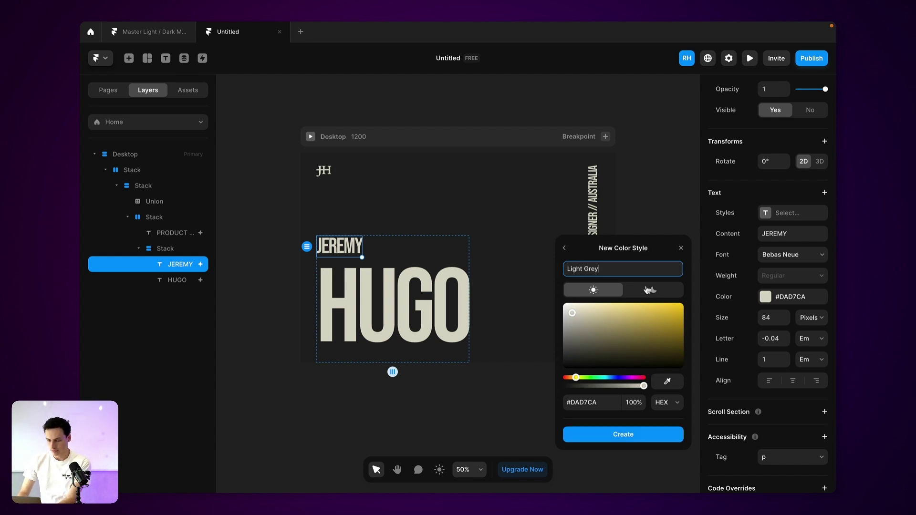
left_click(647, 289)
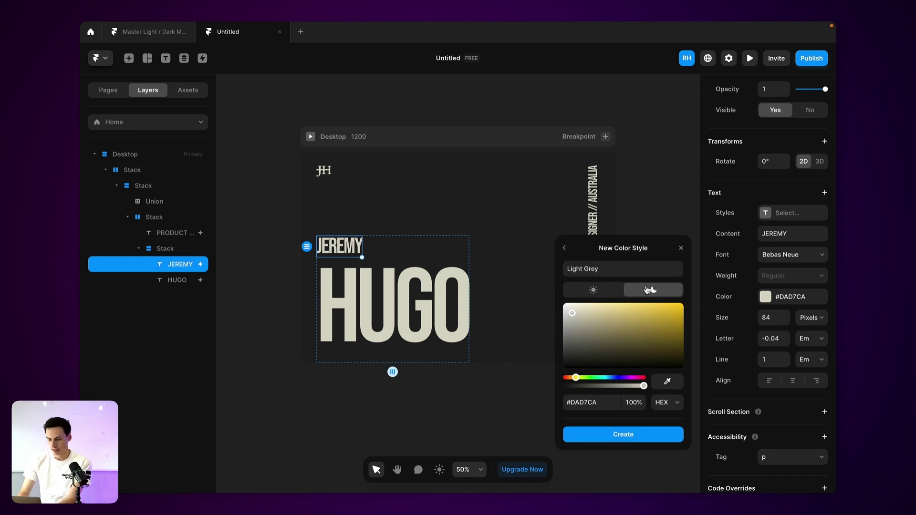
left_click(602, 402)
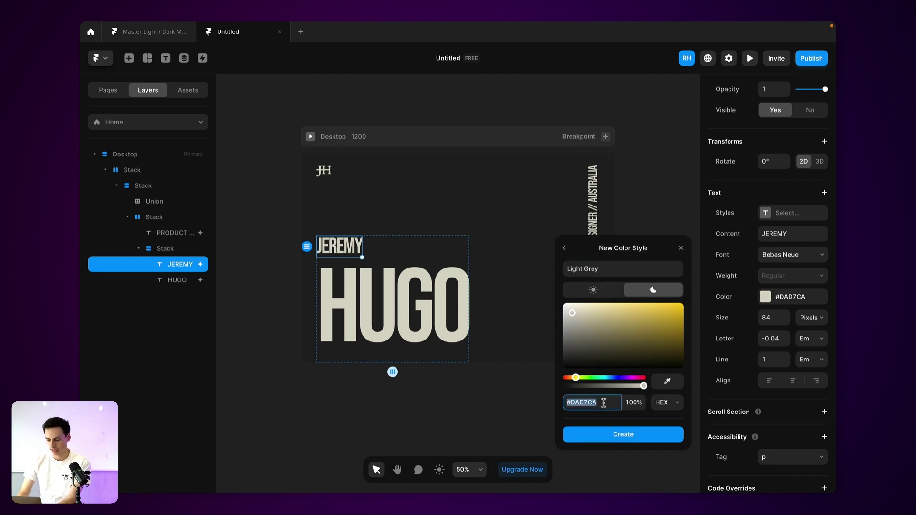
left_click(617, 435)
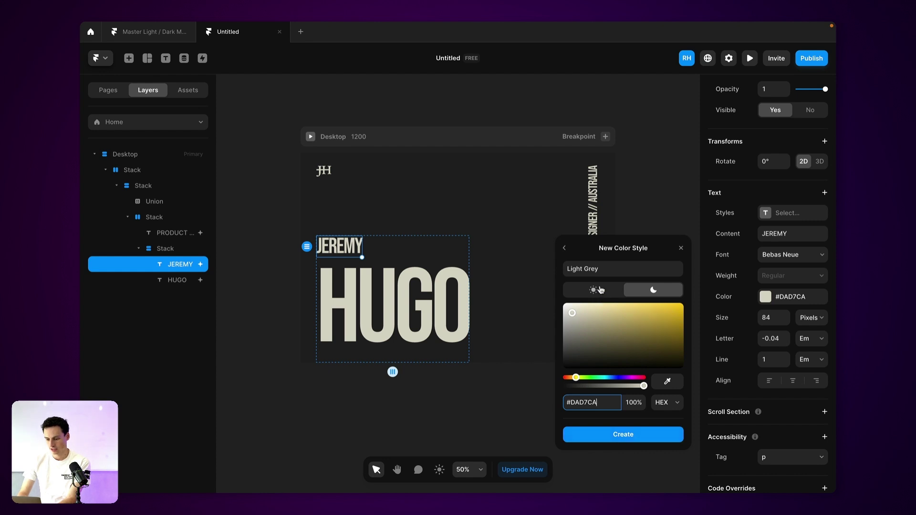
left_click(604, 437)
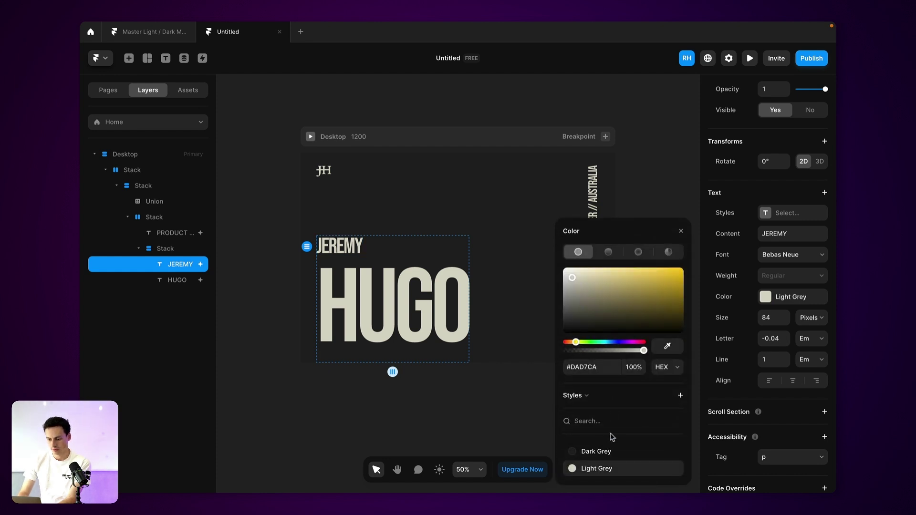
Sample the dark background into Light Grey's dark-mode colour, which hides the JEREMY text
left_click(671, 470)
left_click(655, 293)
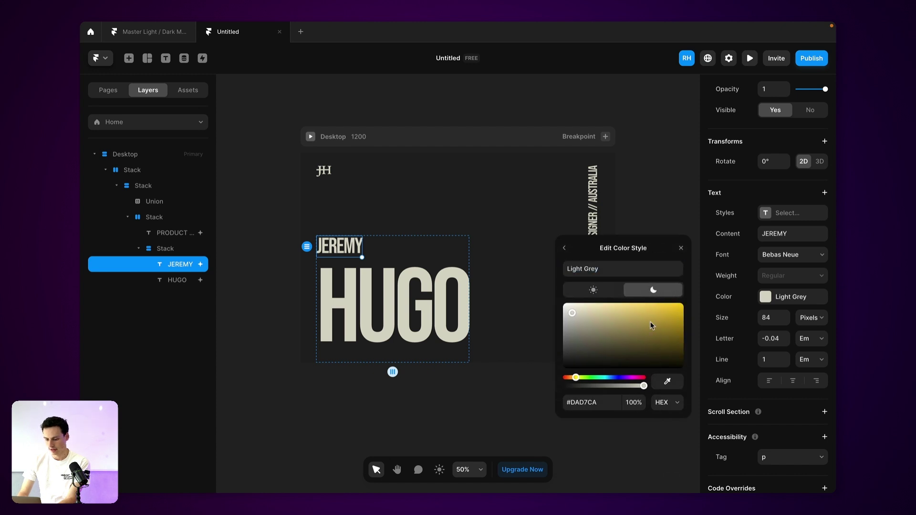
left_click(670, 382)
left_click(516, 294)
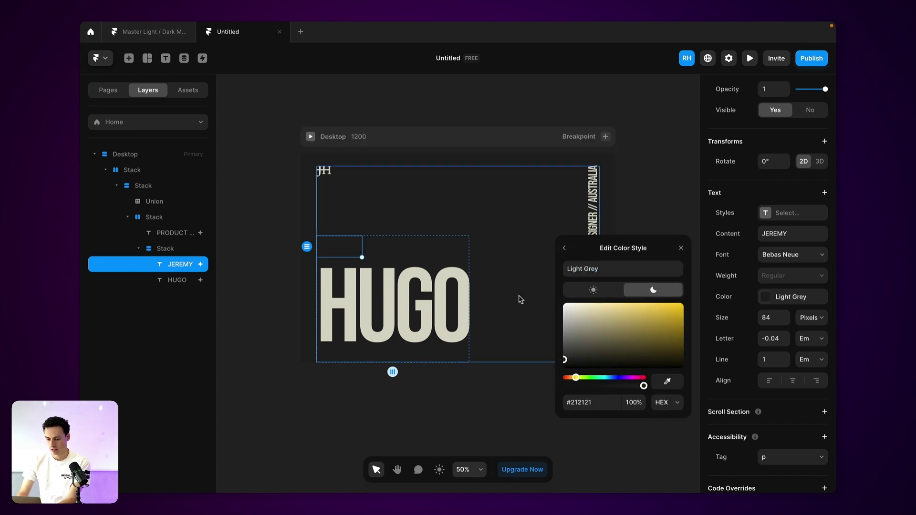
left_click(667, 210)
Restore Light Grey's dark-mode beige #DAD7CA and eyedrop #212121 as its light-mode colour
left_click(339, 246)
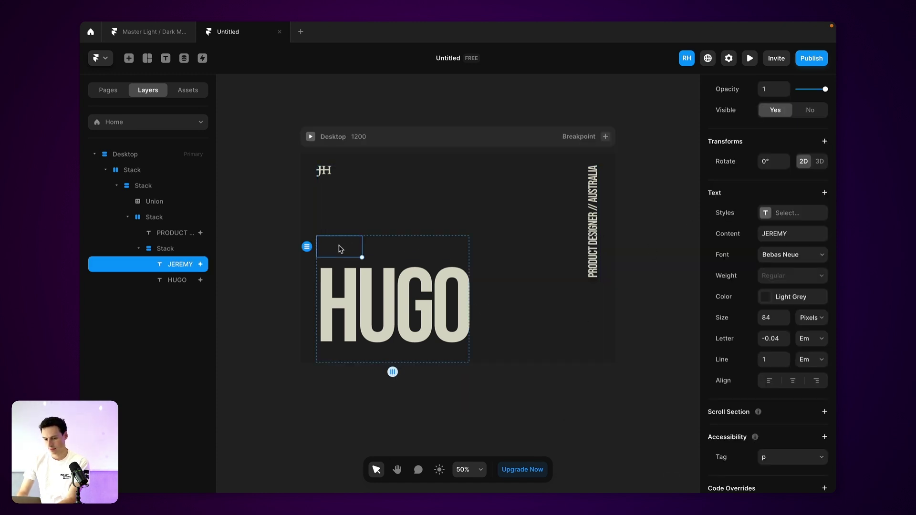
left_click(768, 303)
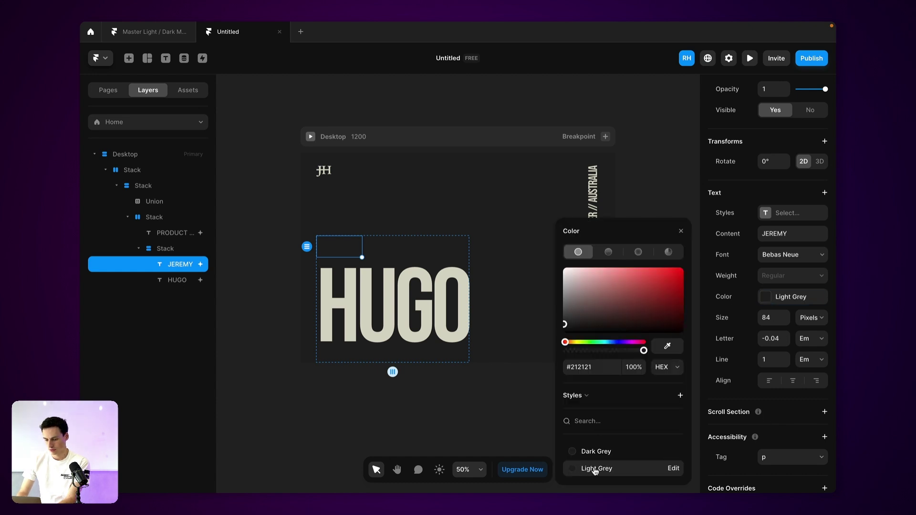
left_click(672, 468)
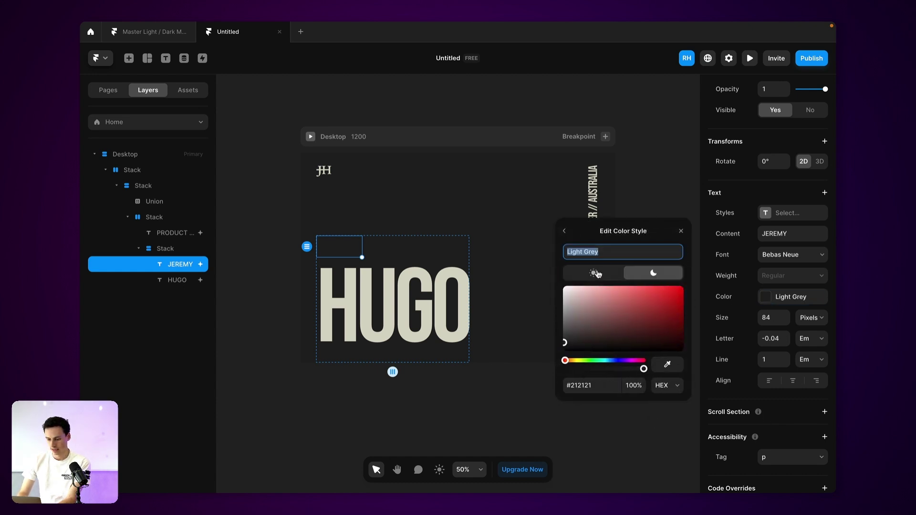
left_click(594, 273)
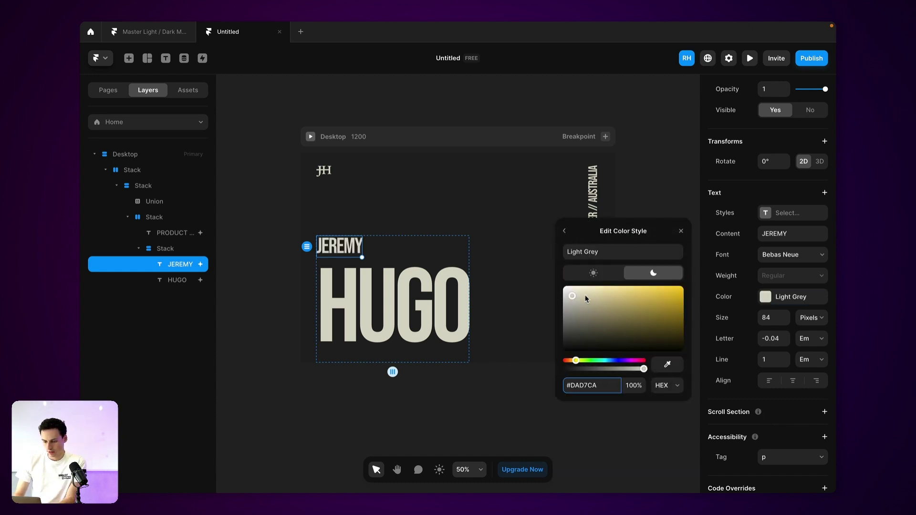
left_click(594, 273)
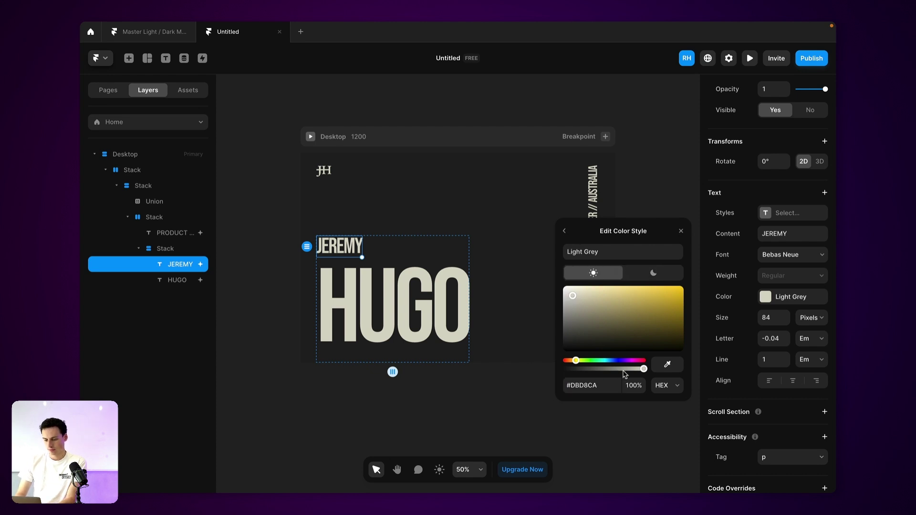
left_click(663, 365)
left_click(502, 314)
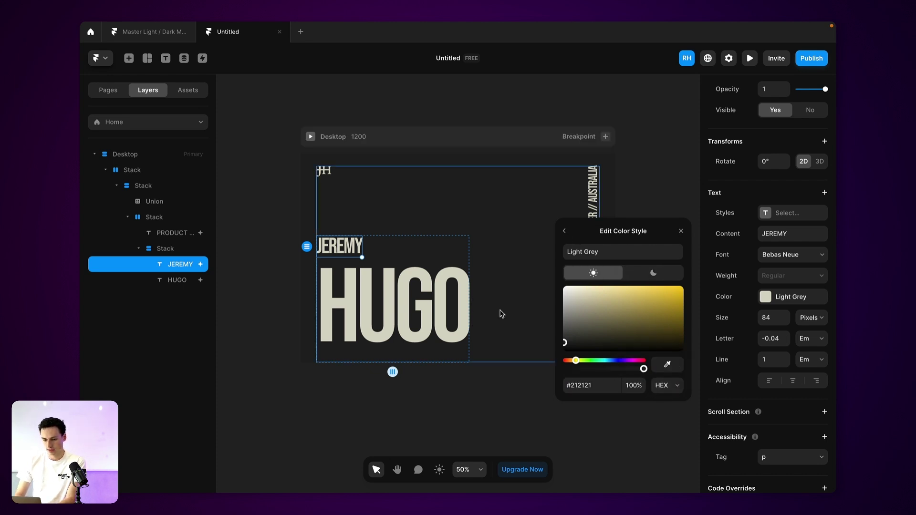
left_click(565, 231)
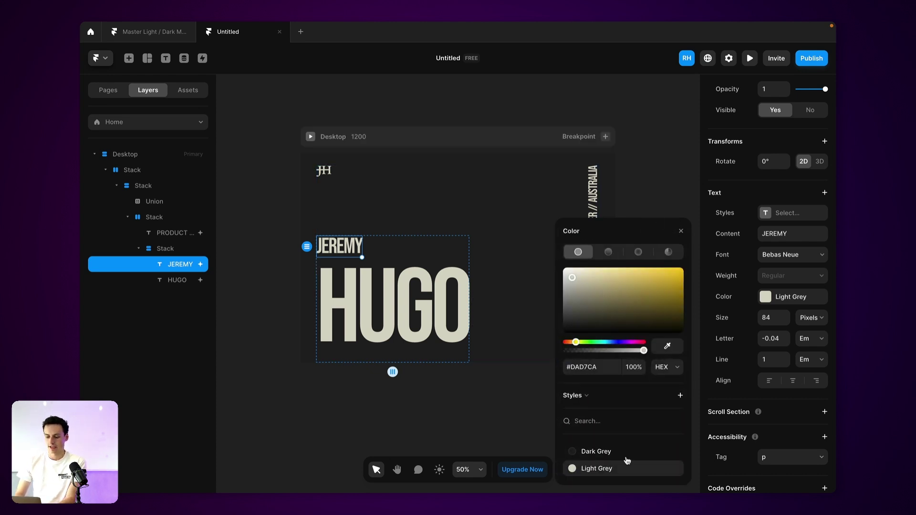
mouse_move(665, 466)
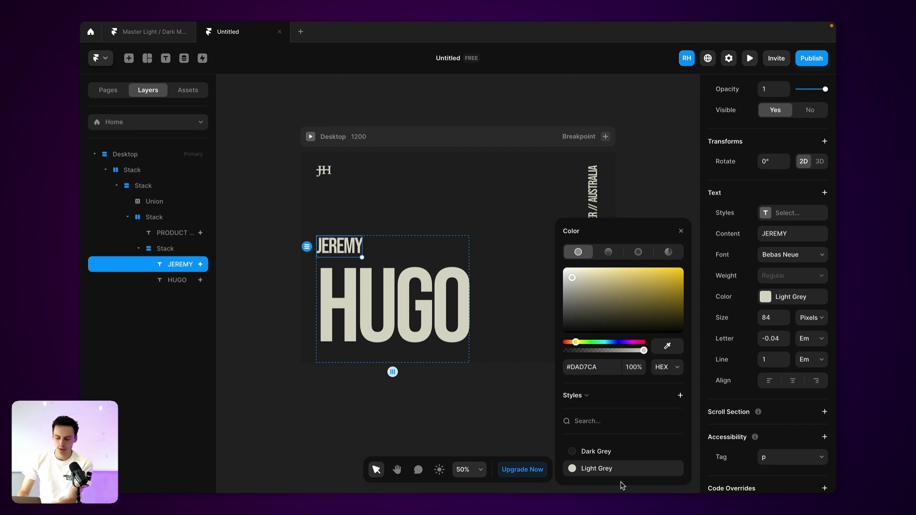
left_click(672, 469)
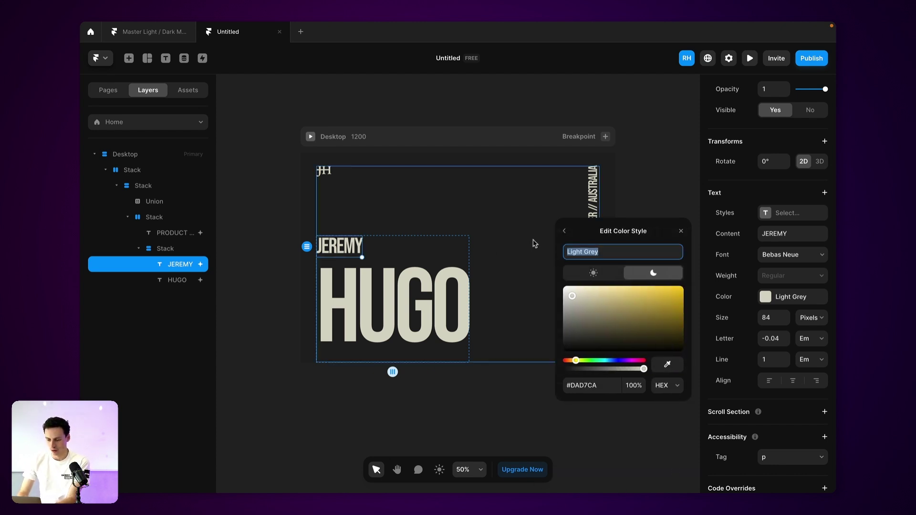
left_click(563, 232)
Apply the Light Grey colour style to the HUGO text
left_click(486, 432)
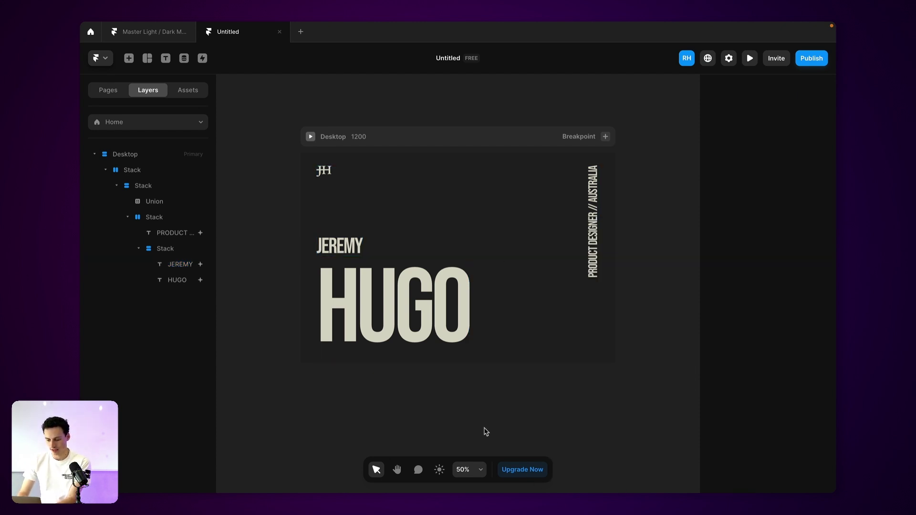
left_click(439, 470)
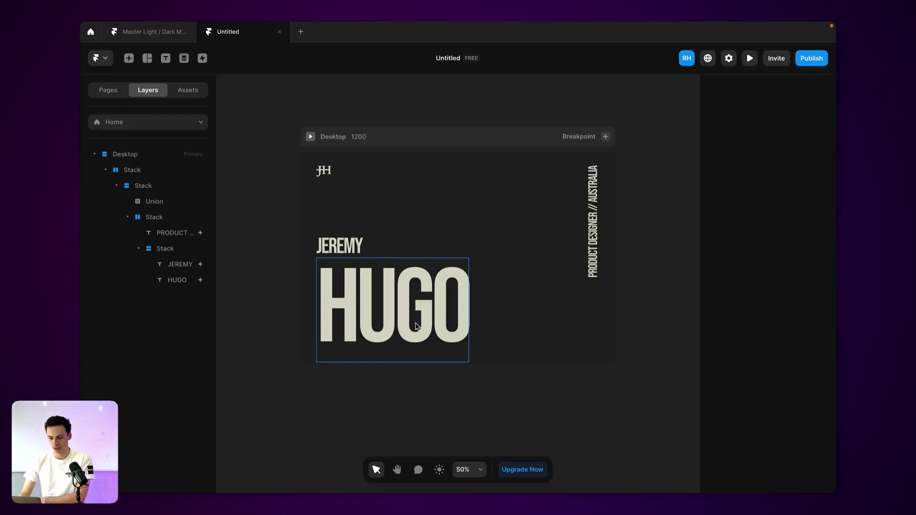
left_click(391, 305)
scroll(782, 410, "down", 6)
left_click(771, 345)
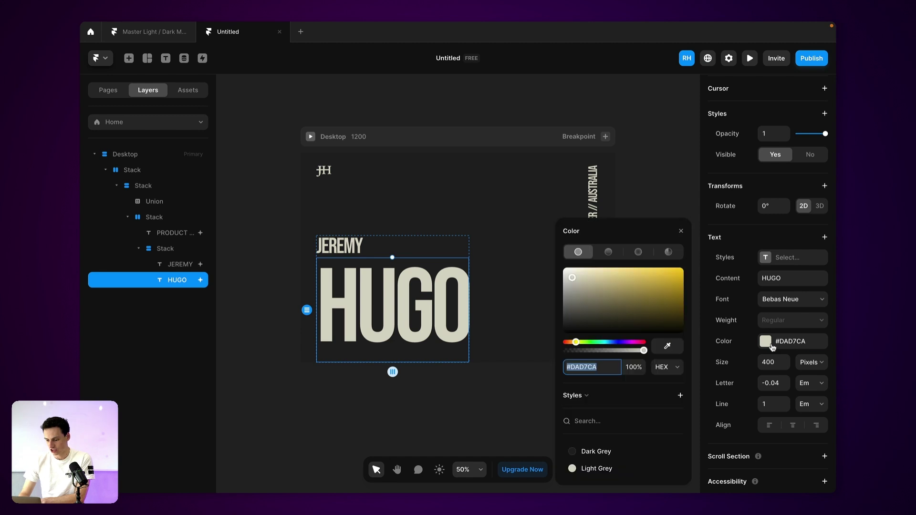
left_click(621, 471)
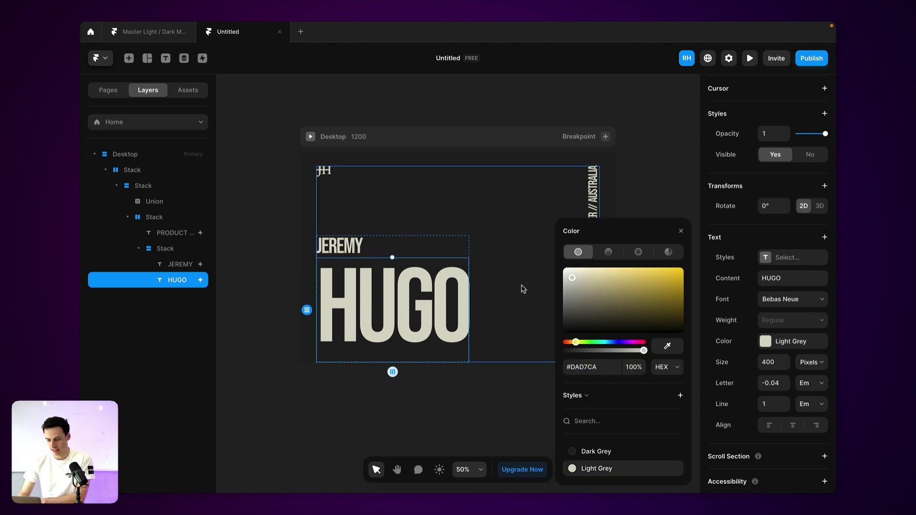
Delete the JH logo and check the hero Stack's background fill
left_click(523, 288)
key("shift+Tab")
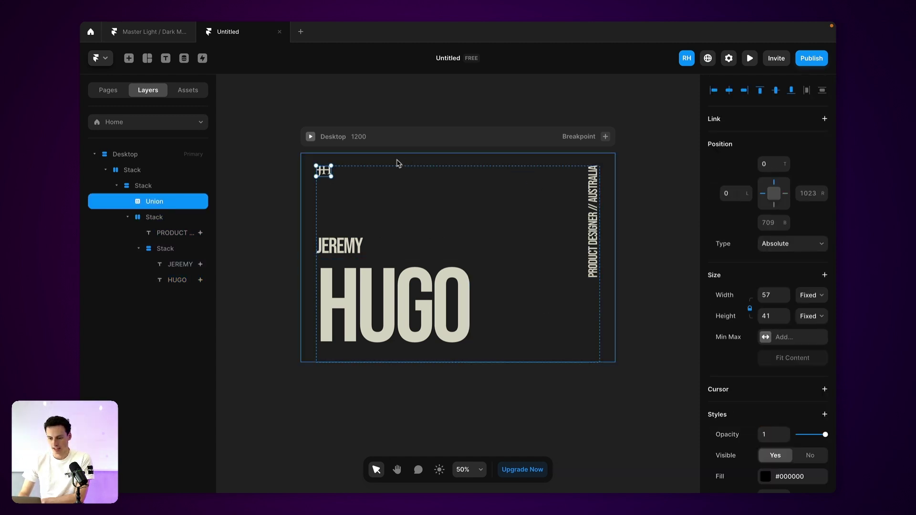
key("Delete")
left_click(311, 184)
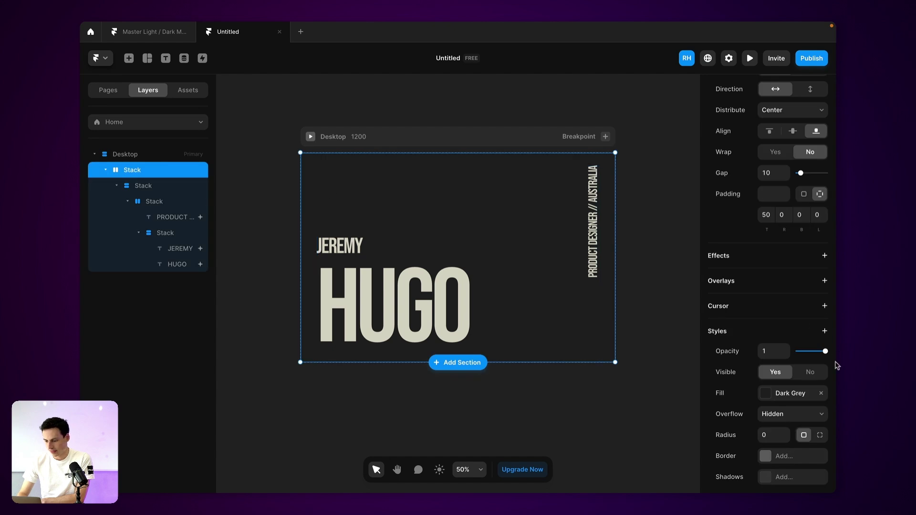
left_click(786, 393)
left_click(787, 396)
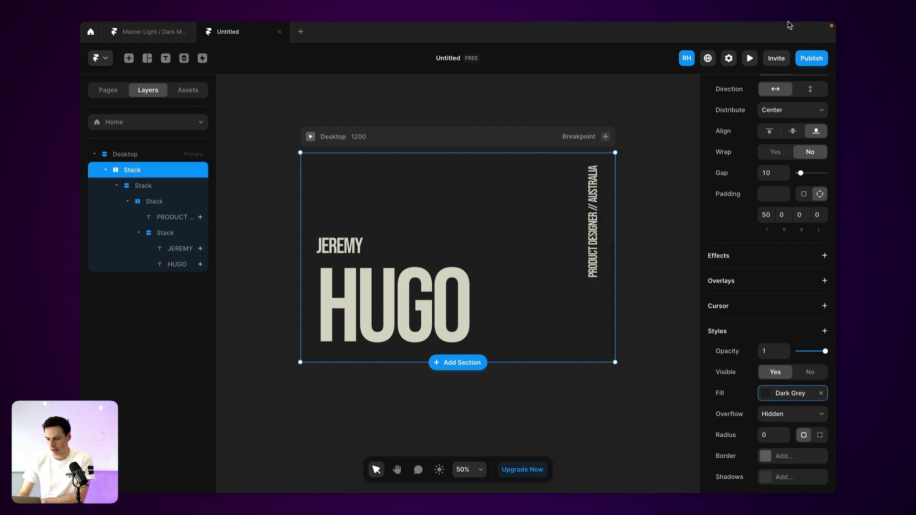
Preview the hero, switch the editor to light theme, and publish the site
left_click(750, 58)
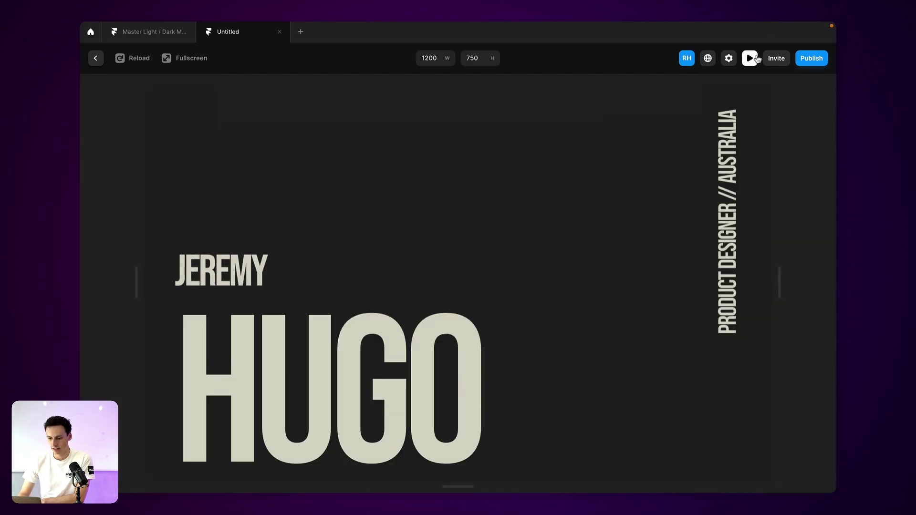
left_click(750, 59)
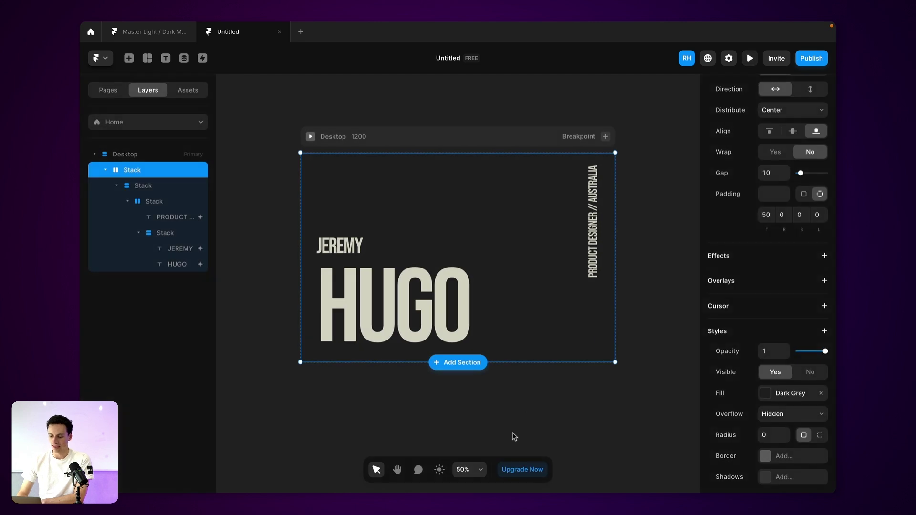
left_click(440, 469)
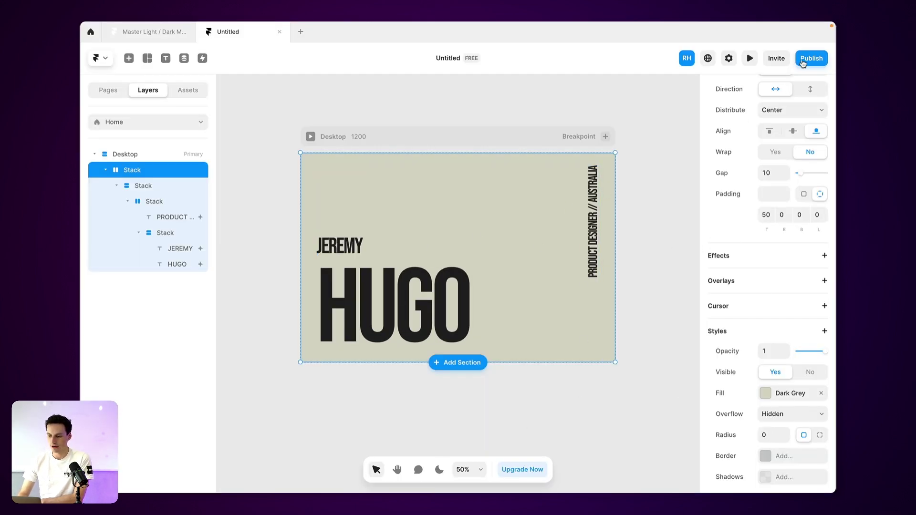
left_click(804, 61)
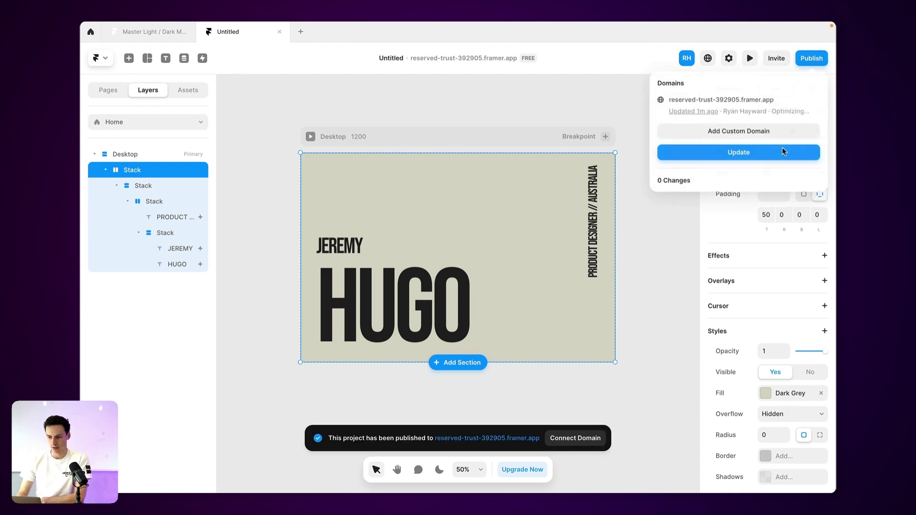
Open the published framer.app site and toggle the system appearance between Light and Dark
left_click(707, 101)
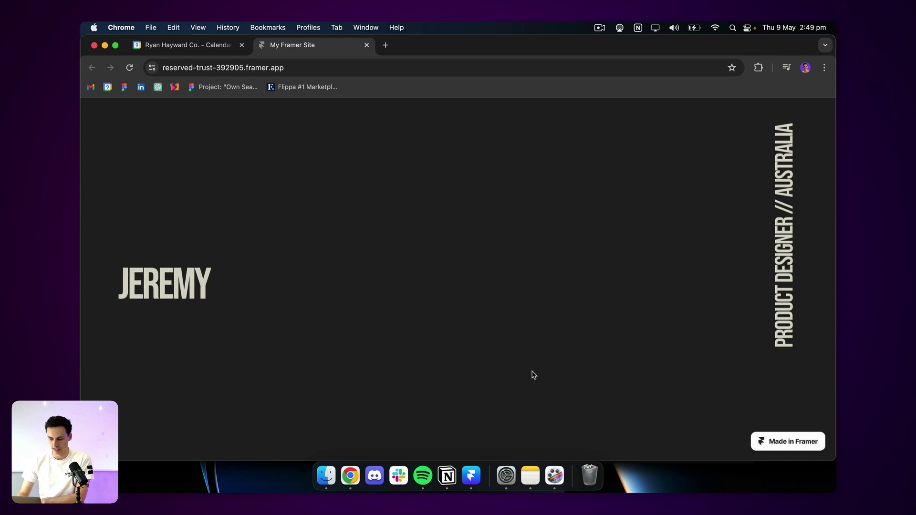
scroll(533, 375, "down", 3)
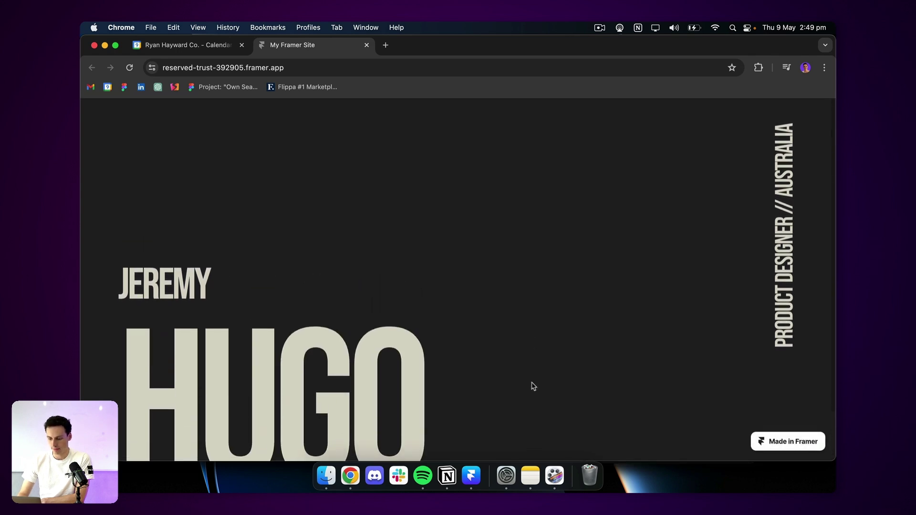
left_click(505, 476)
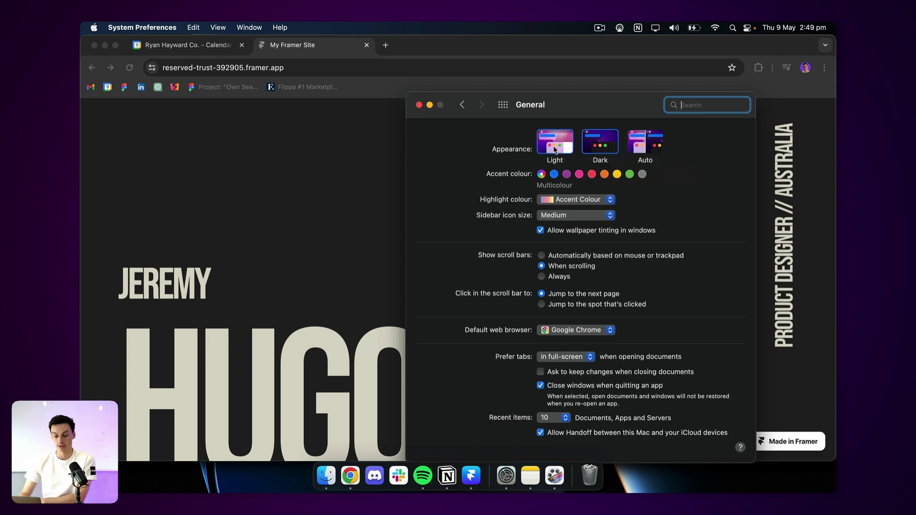
left_click(554, 147)
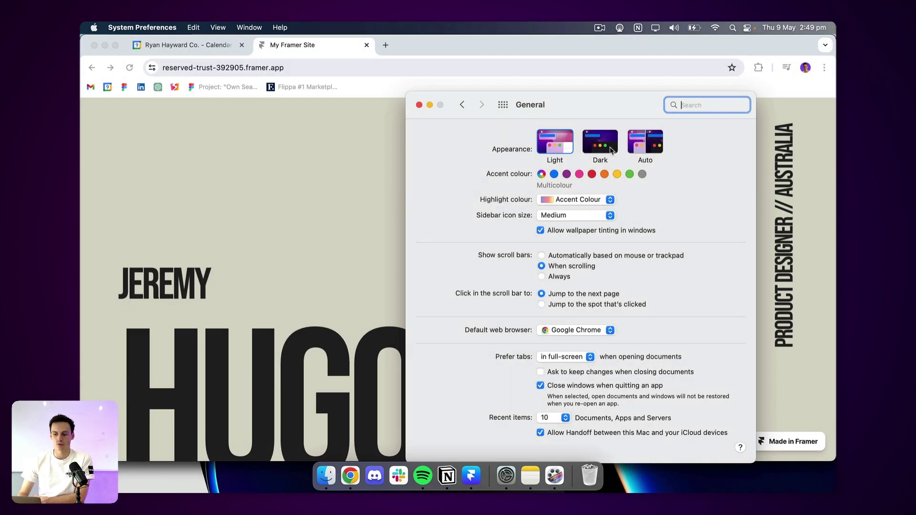
left_click(610, 150)
left_click(429, 105)
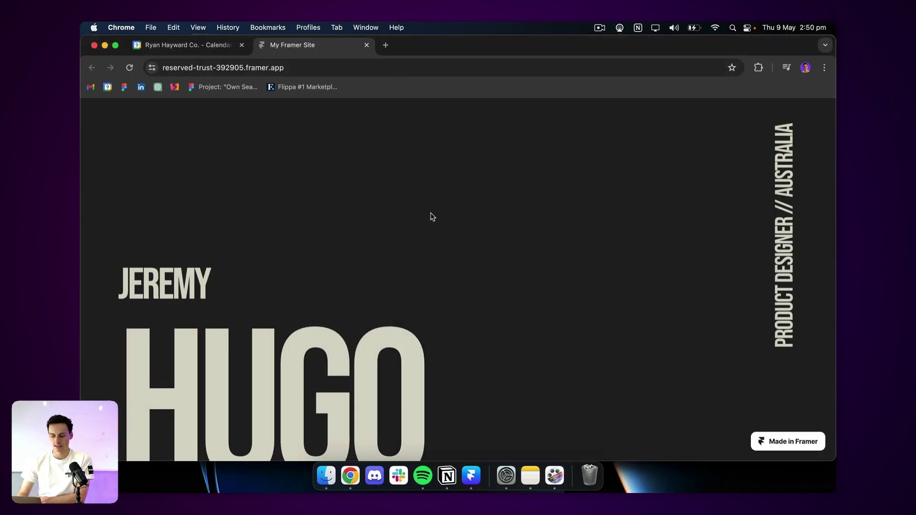
left_click(470, 476)
left_click(441, 282)
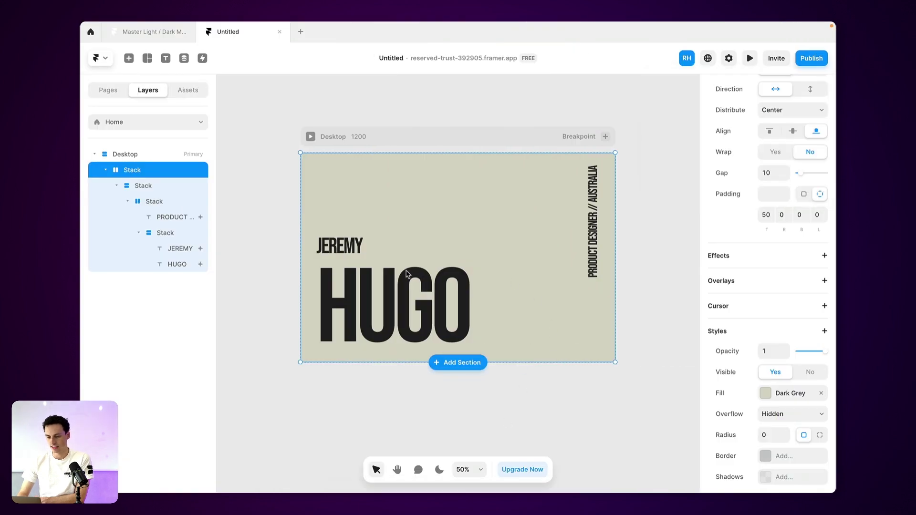
left_click(408, 274)
left_click(765, 342)
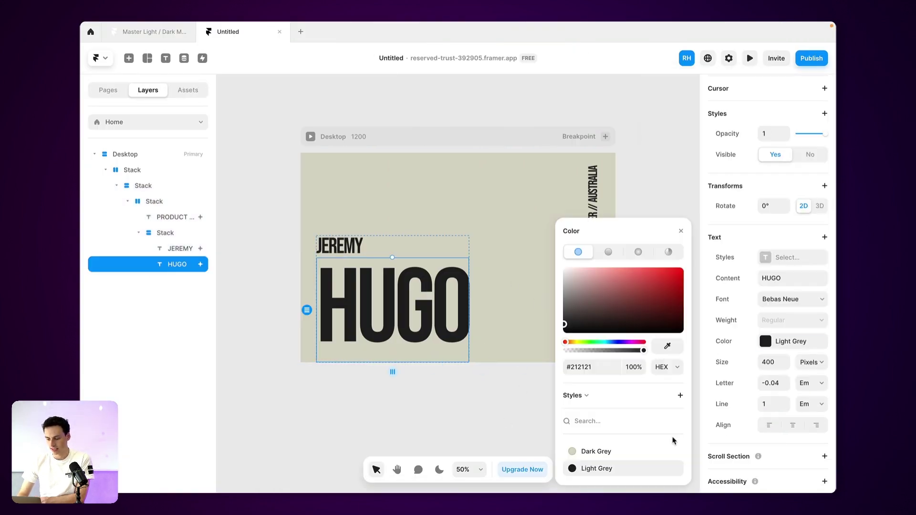
left_click(675, 469)
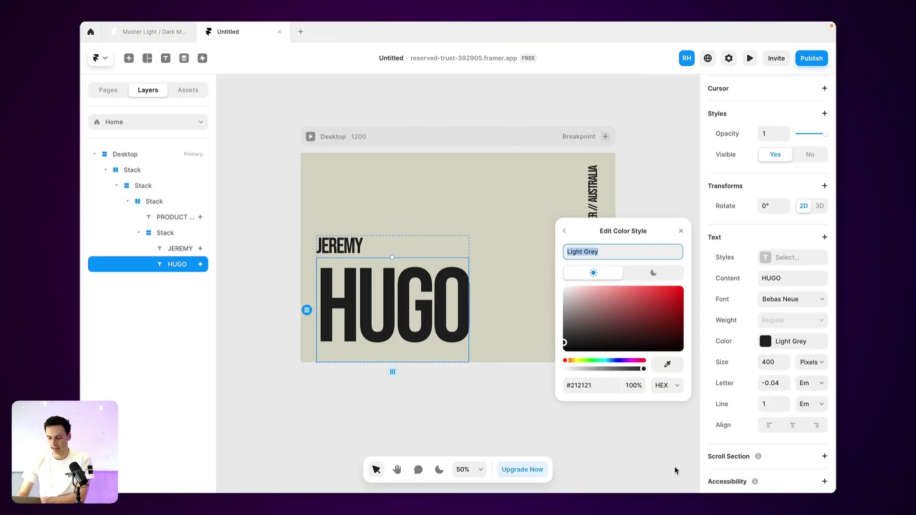
left_click(638, 276)
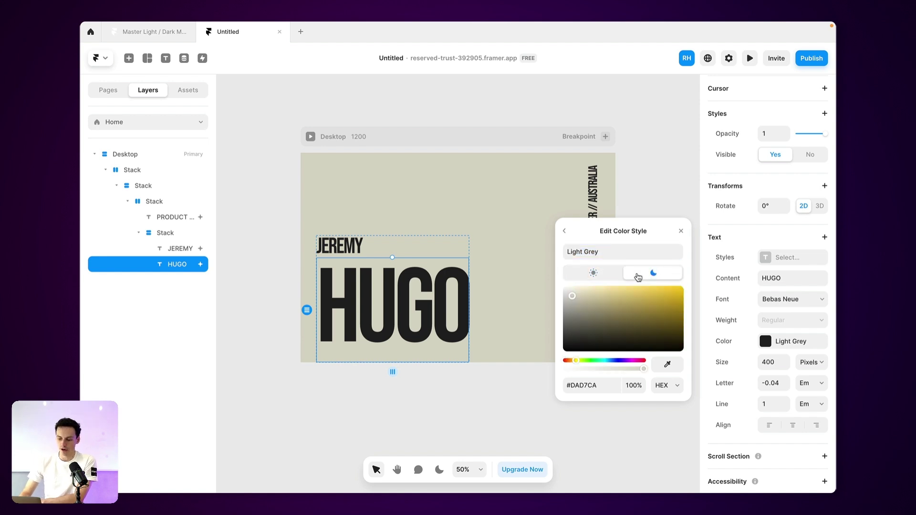
left_click(594, 274)
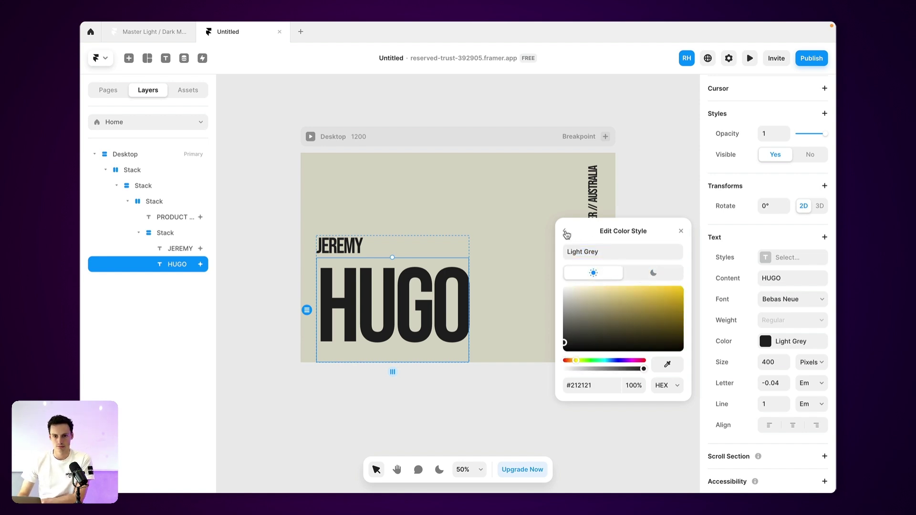
left_click(565, 232)
left_click(456, 437)
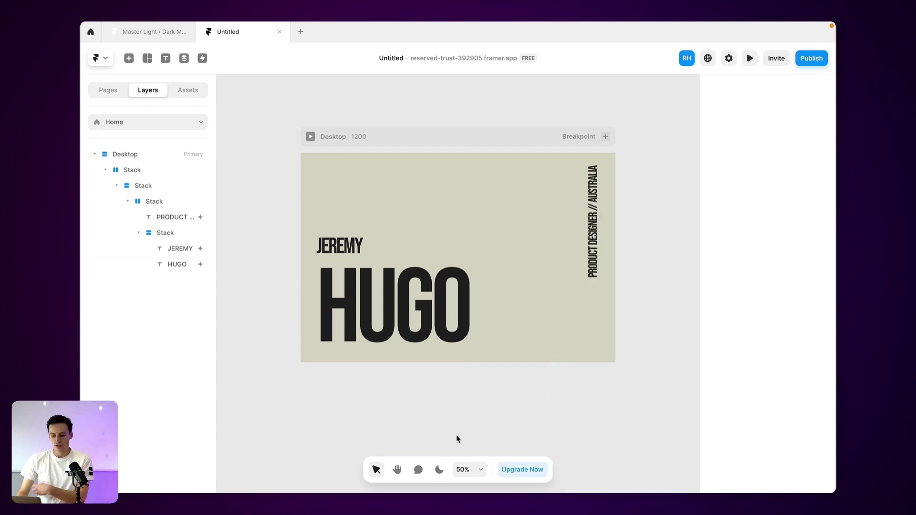
Draw a new frame below the hero, toggling the editor theme to check it
key("f")
left_click_drag(348, 395, 387, 418)
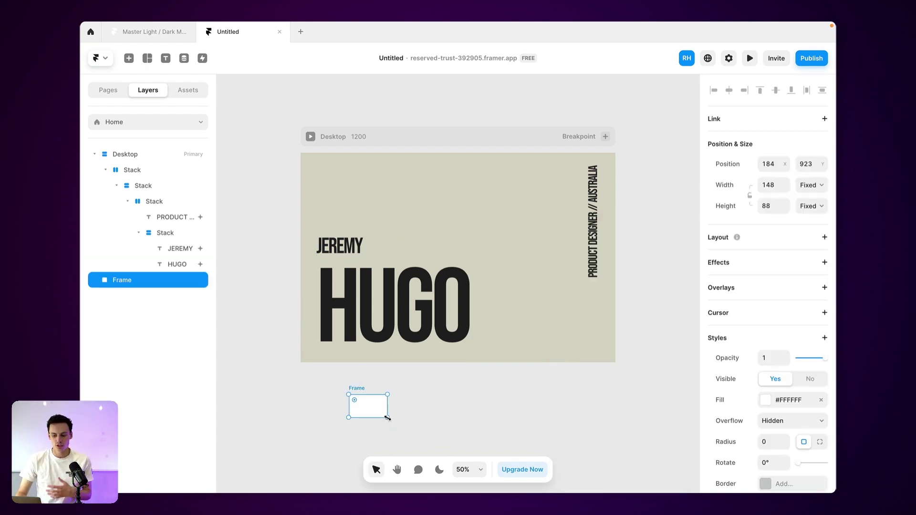
left_click(439, 471)
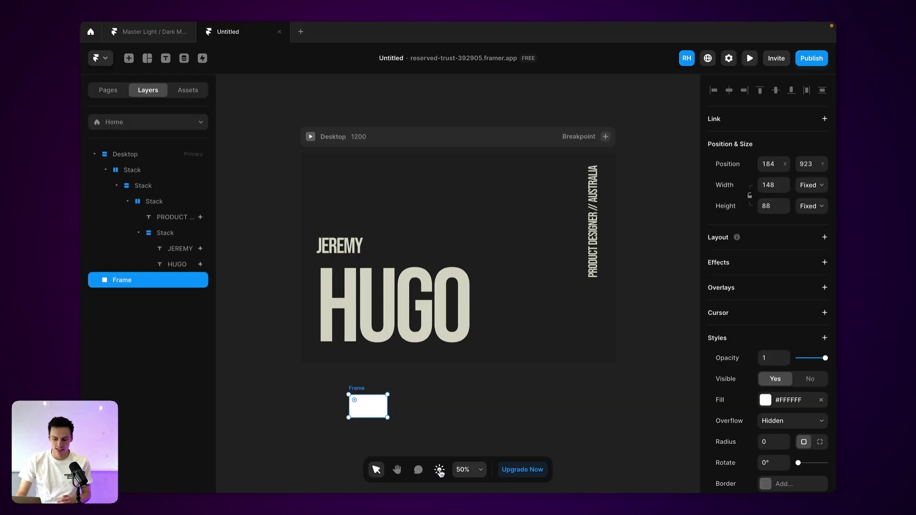
left_click(438, 471)
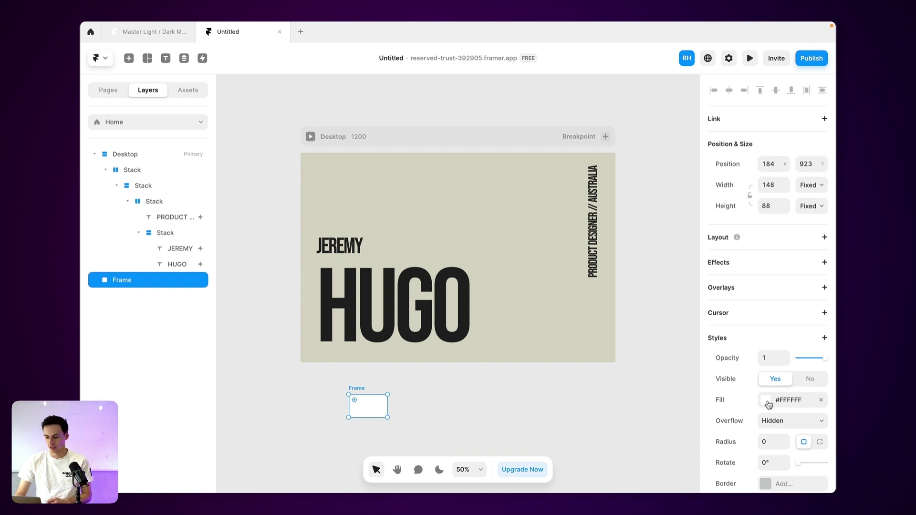
Fill the frame with light pink #FFB3B3 and save it as the 'Light Pink' colour style
scroll(768, 405, "down", 2)
left_click(767, 328)
left_click_drag(667, 308, 600, 266)
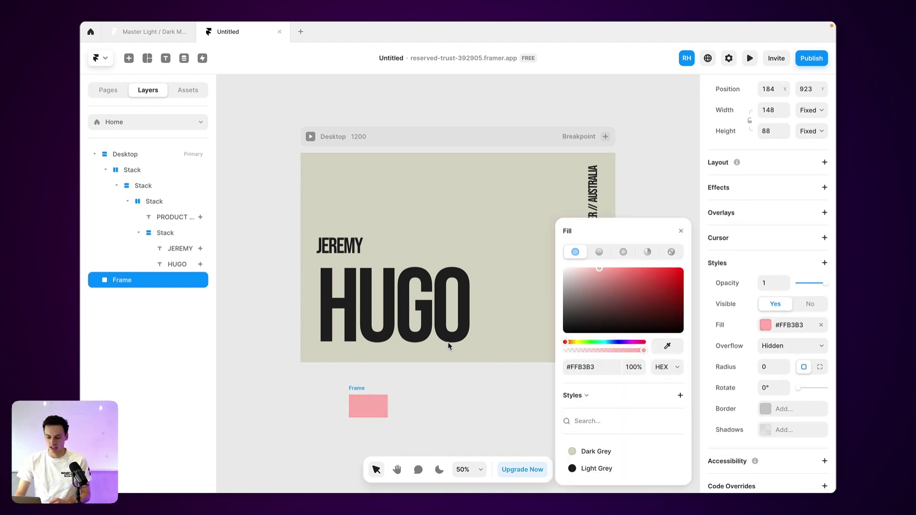
left_click(680, 394)
type("L")
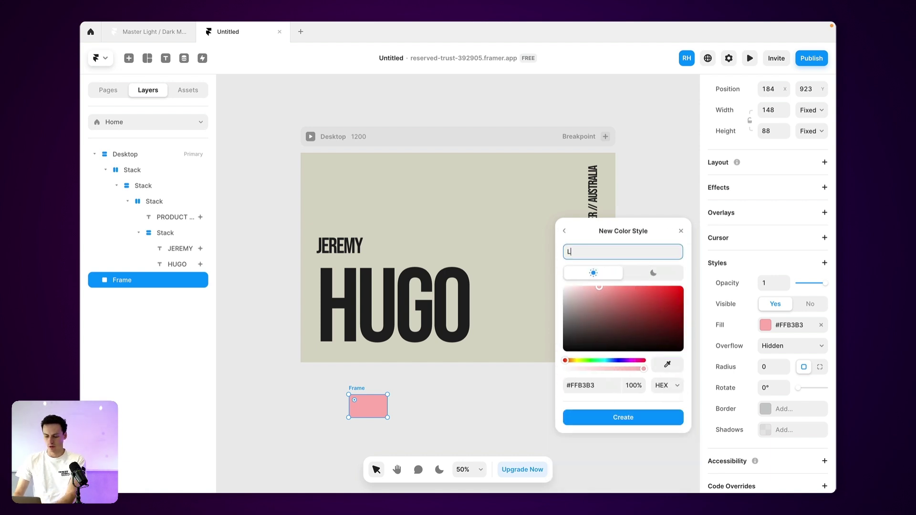
type("ight Pink")
left_click(647, 414)
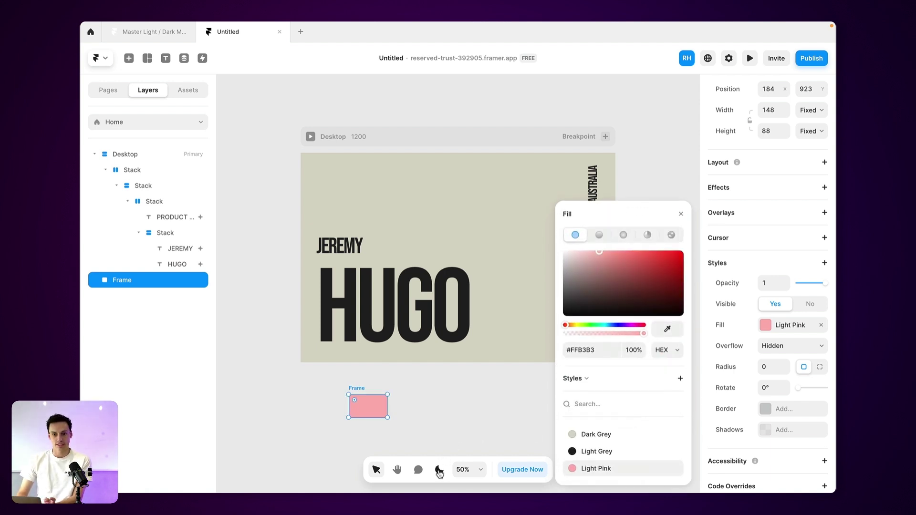
Set the Light Pink style's dark-mode variant to red #FF0D0D
left_click(439, 472)
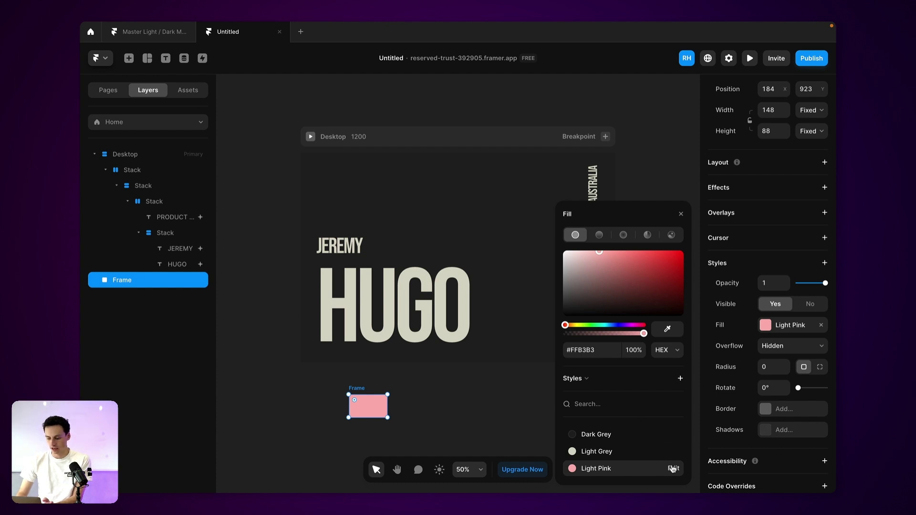
left_click(673, 468)
left_click(647, 272)
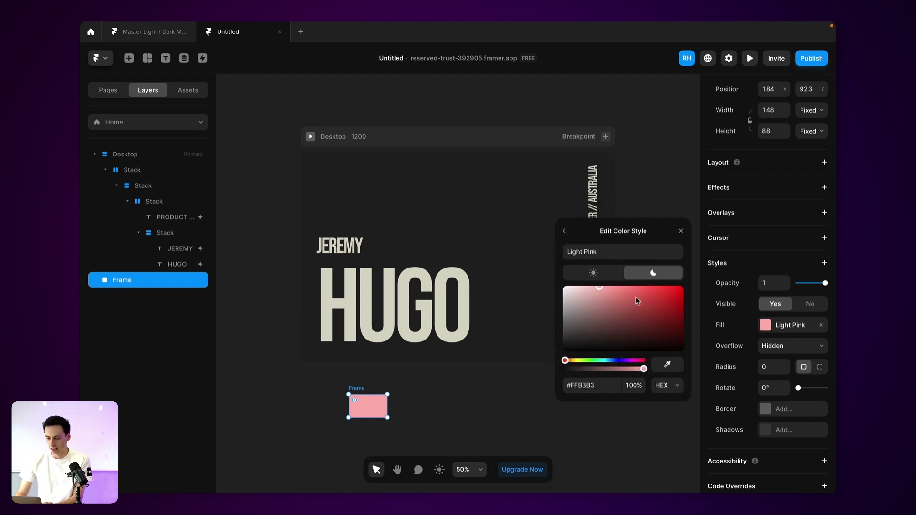
left_click(655, 299)
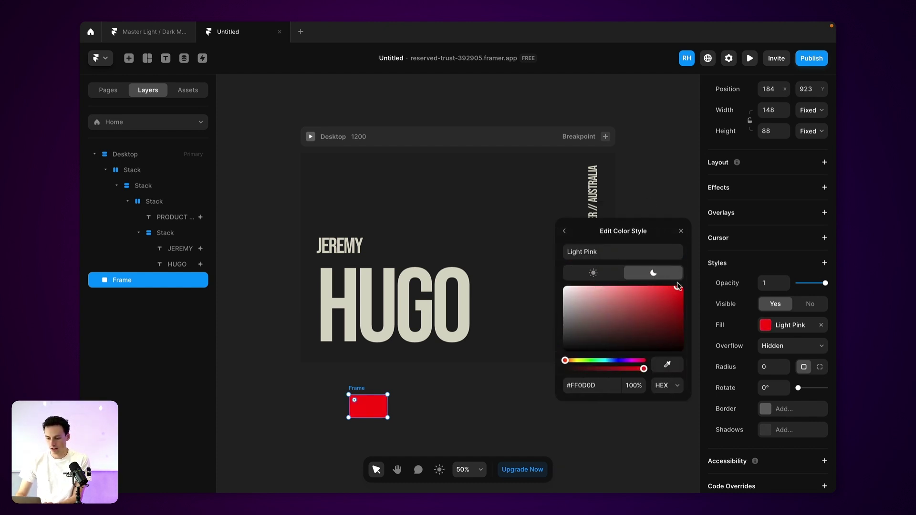
left_click(471, 367)
left_click(439, 470)
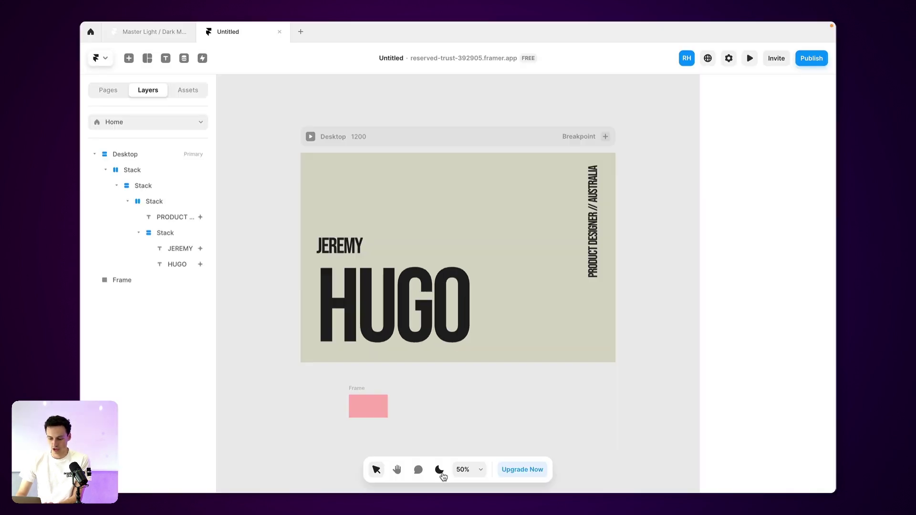
left_click(439, 470)
left_click(439, 470)
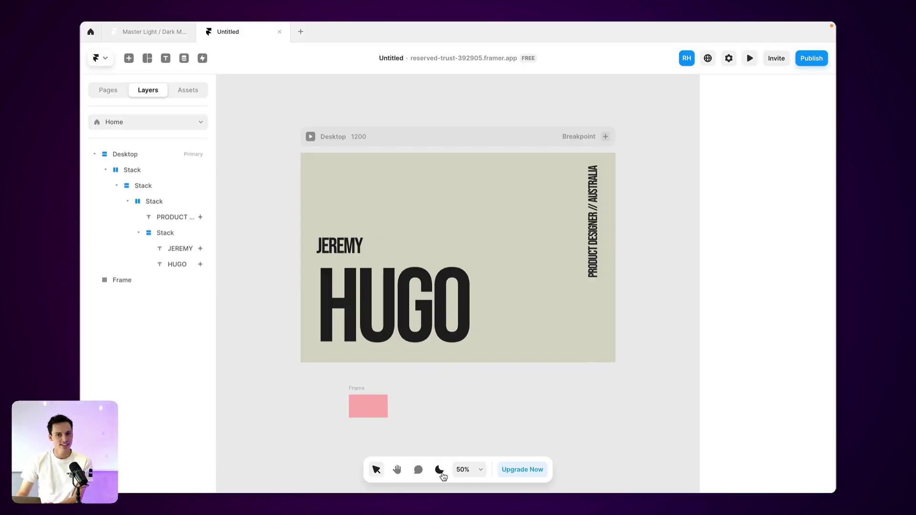
left_click(440, 471)
left_click(440, 471)
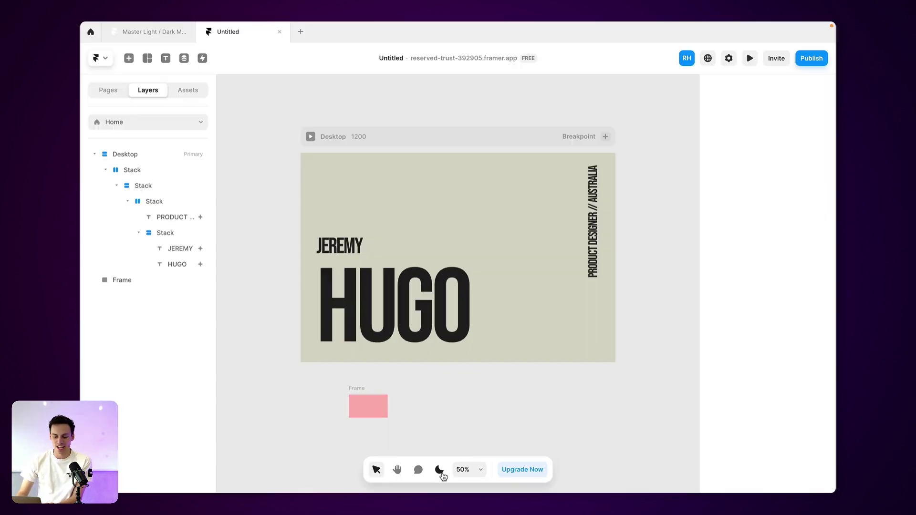